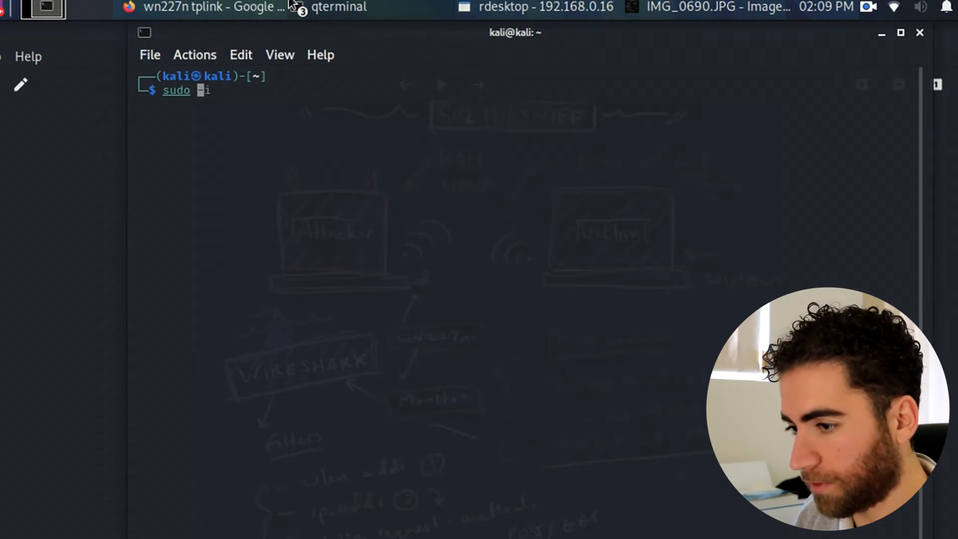
- Become root with sudo -i, clear the screen and run iwconfig to list wireless interfaces
key(Return)
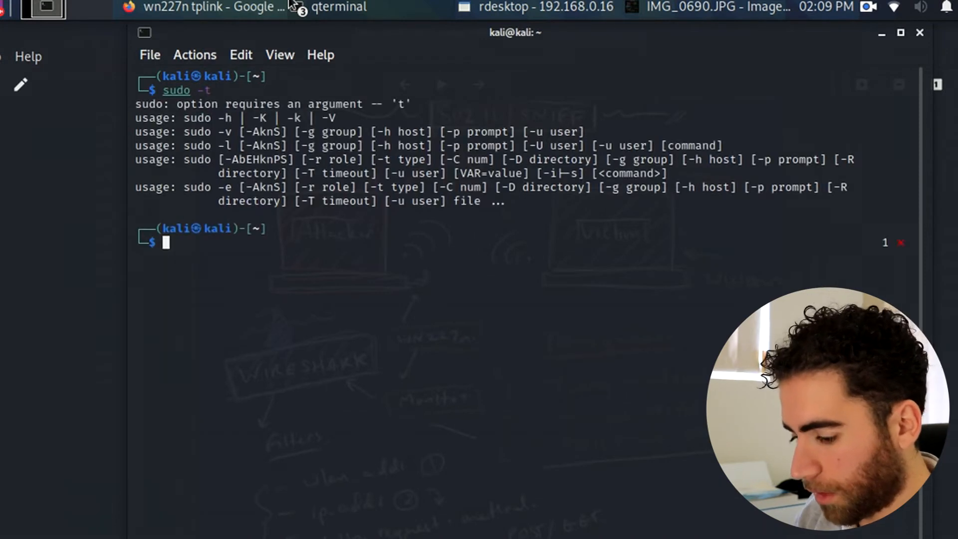
key(Up)
text(i)
key(Return)
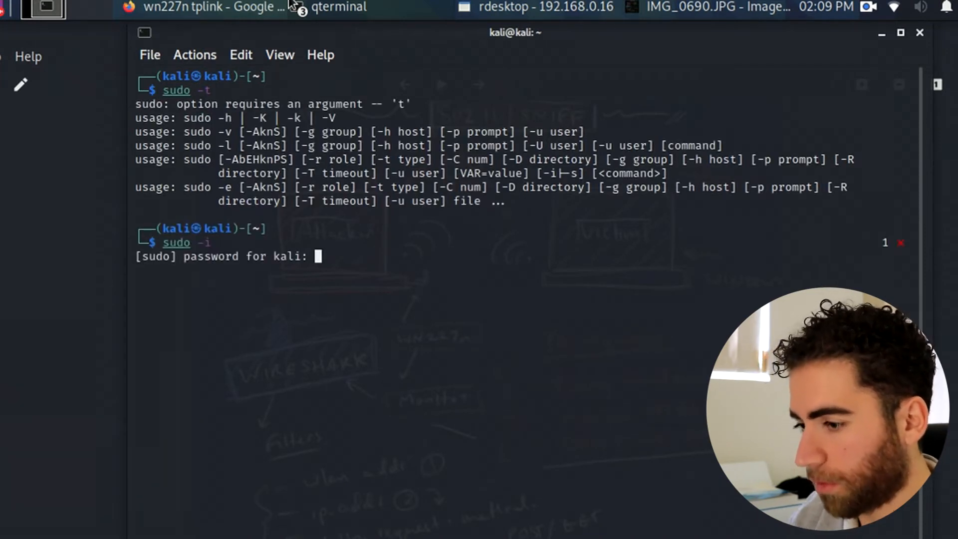
key(Return)
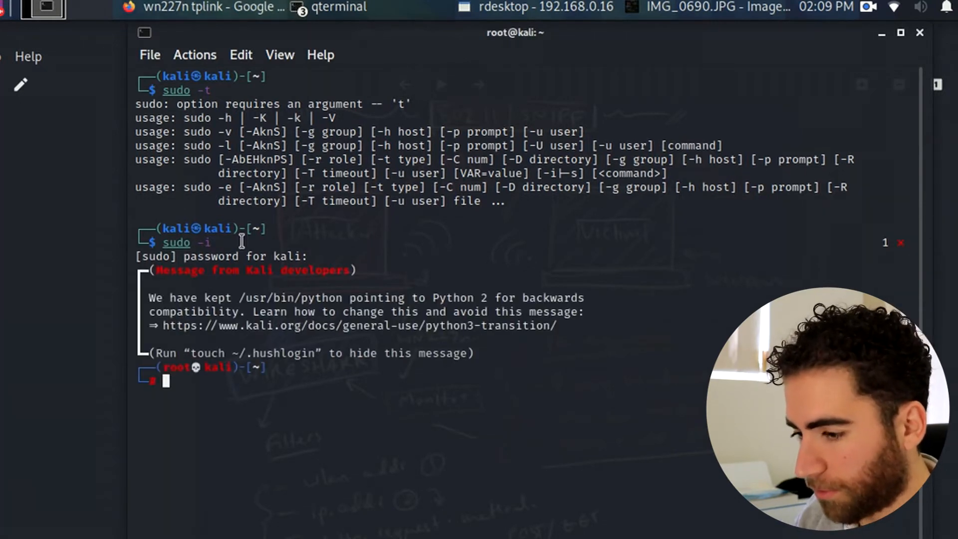
text(clear)
key(Return)
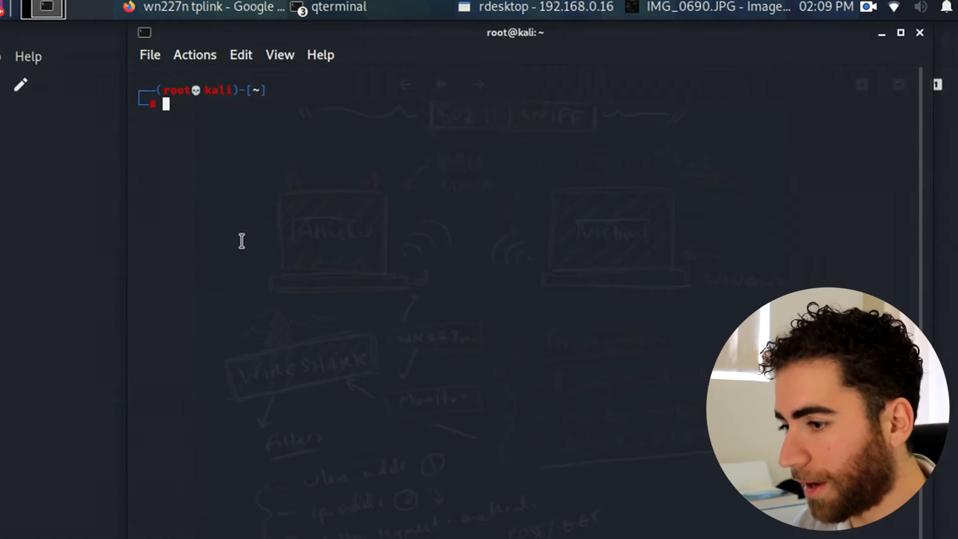
text(iwconfig)
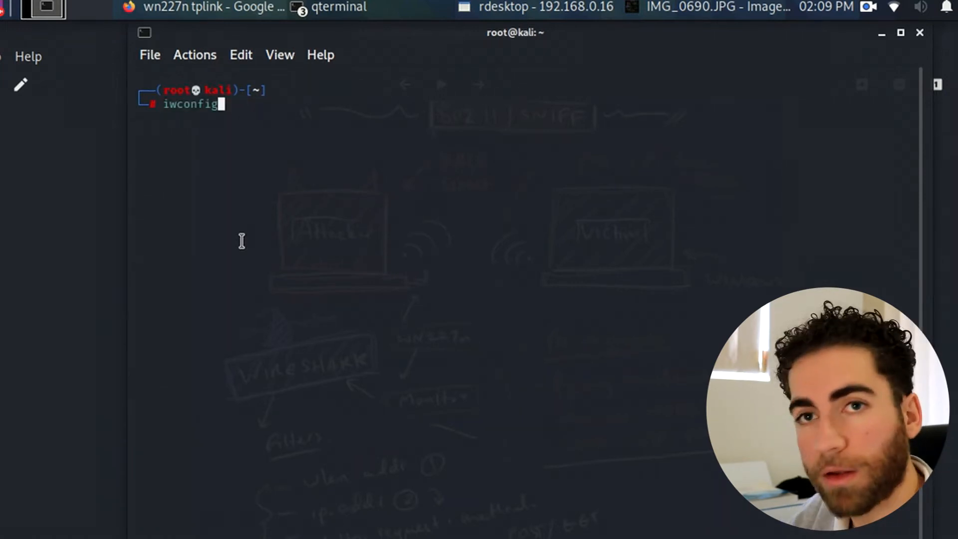
key(Return)
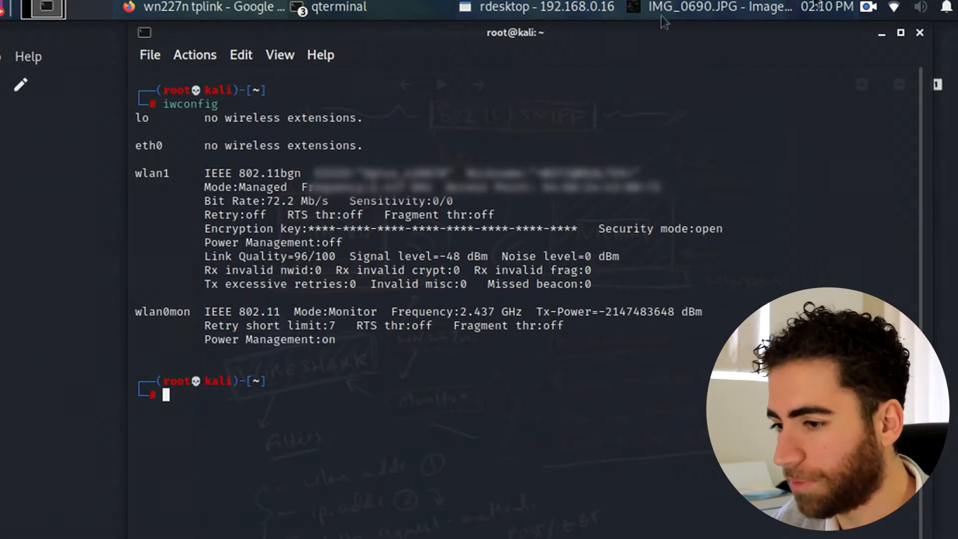
- Check the remote desktop, highlight wlan0mon Mode:Monitor and recall airmon-ng start wlan0 without running it
click(490, 6)
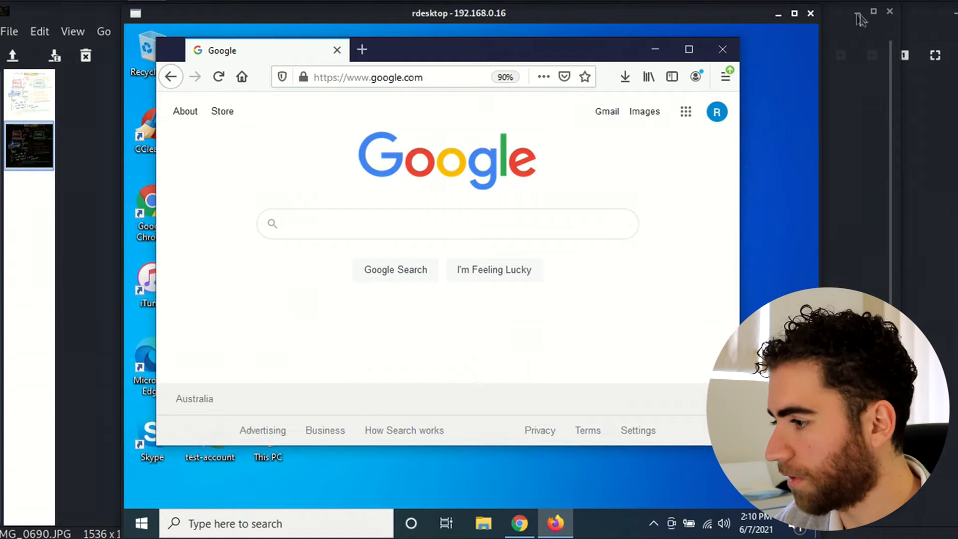
click(779, 13)
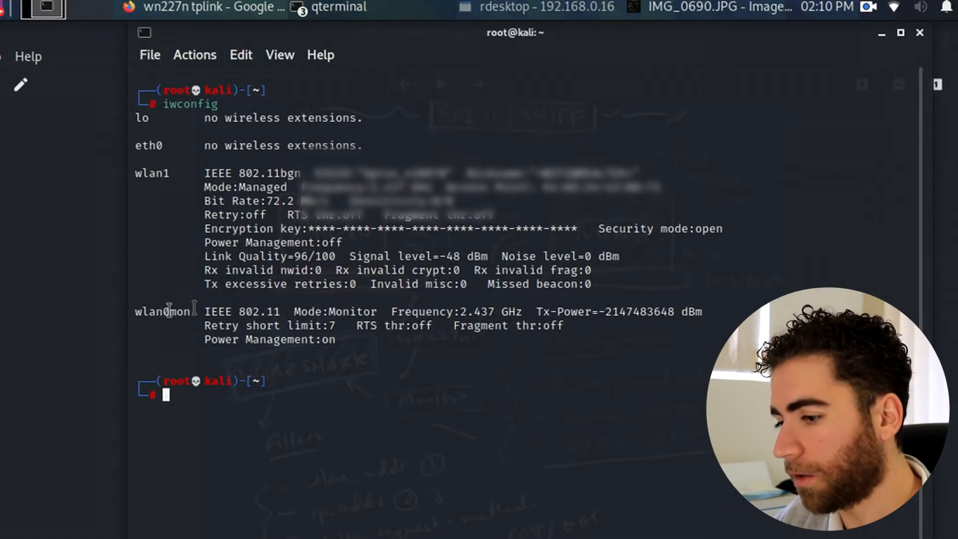
drag(205, 311, 387, 358)
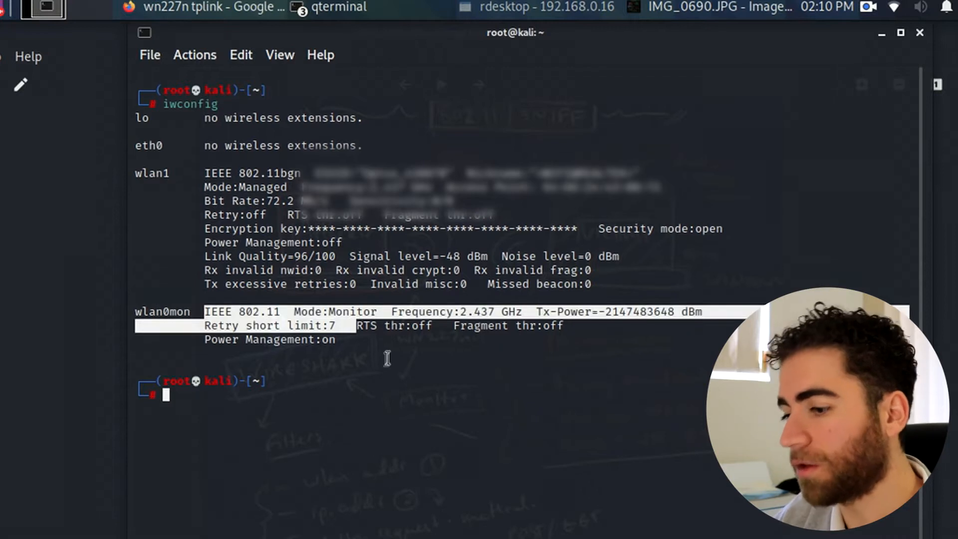
click(395, 366)
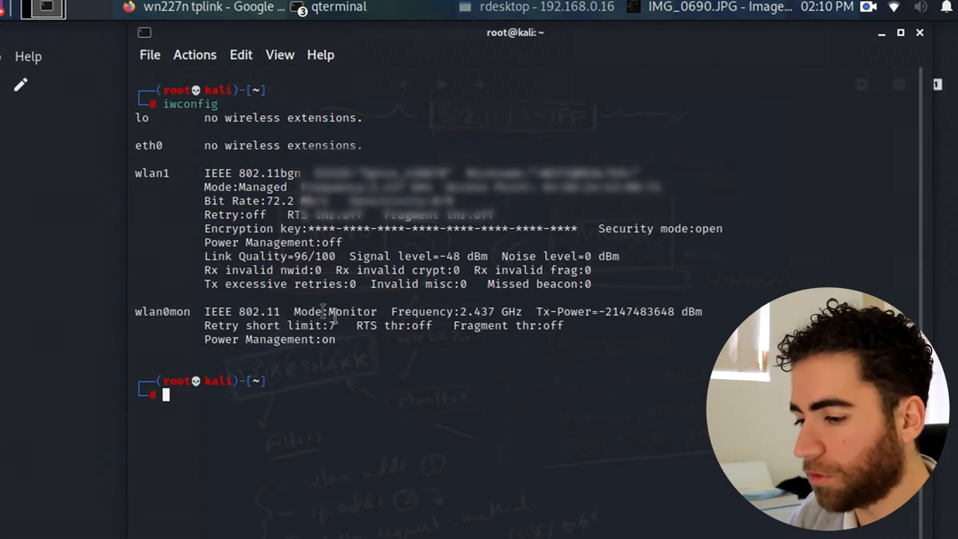
text(a)
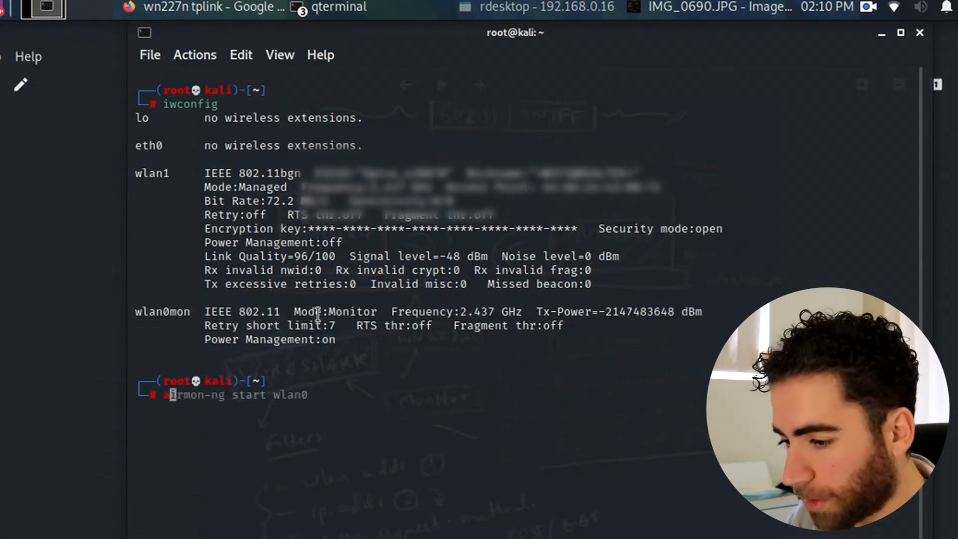
text(irmon-ng)
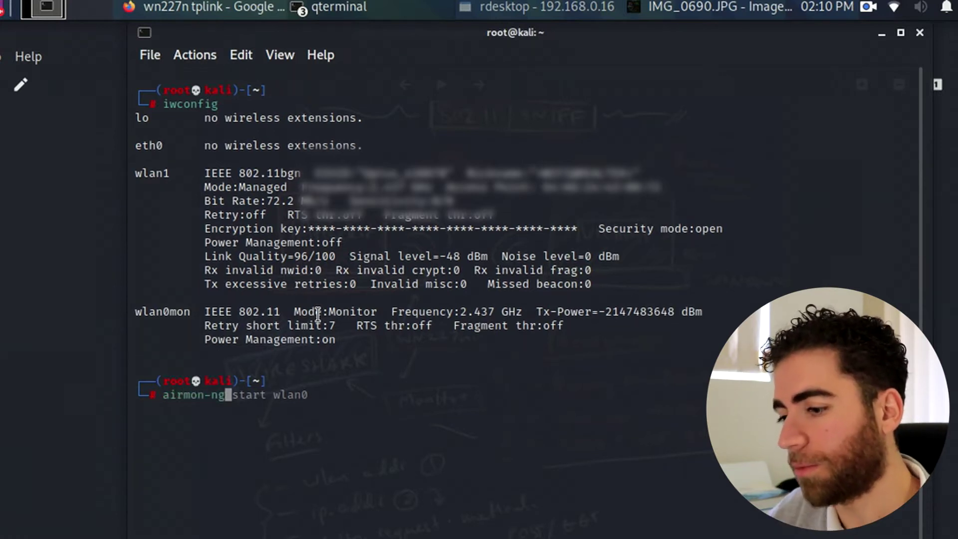
key(Right)
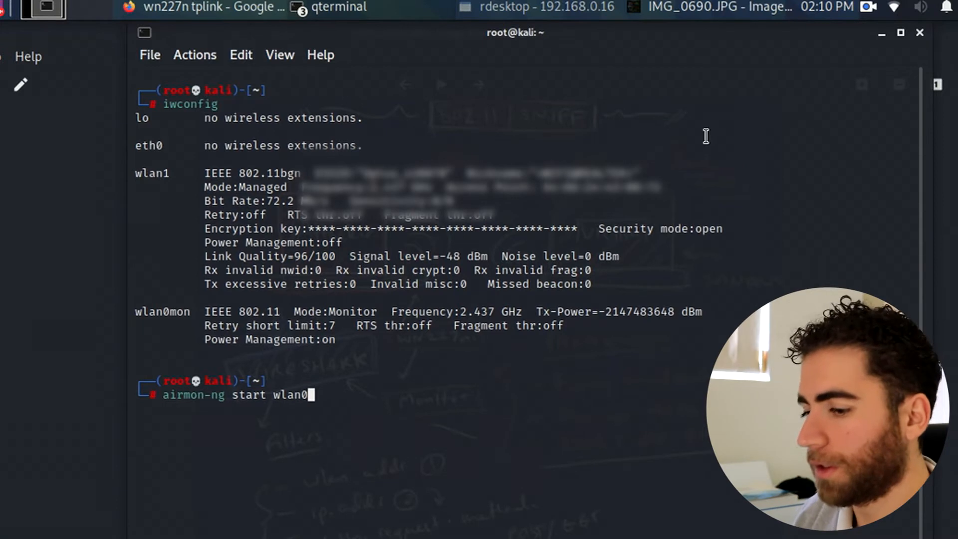
- Launch Wireshark from the root terminal's command history
key(Up)
key(Down)
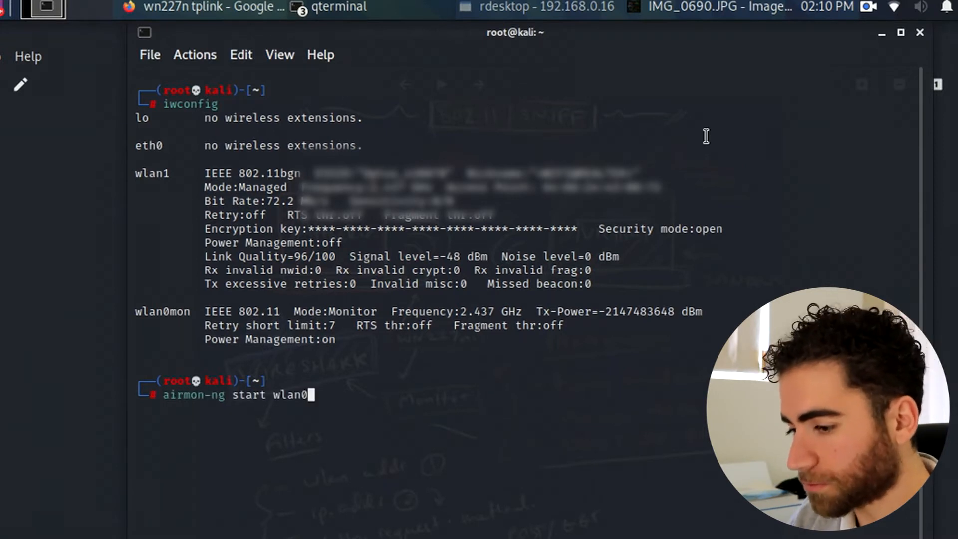
key(Up)
key(BackSpace)
key(BackSpace)
key(BackSpace)
key(BackSpace)
key(BackSpace)
text(w)
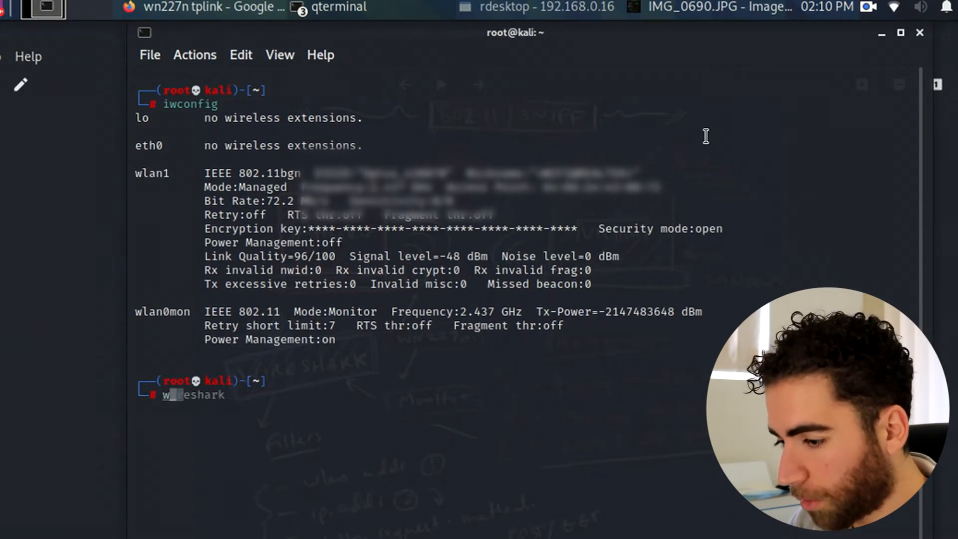
text(ireshark)
key(Return)
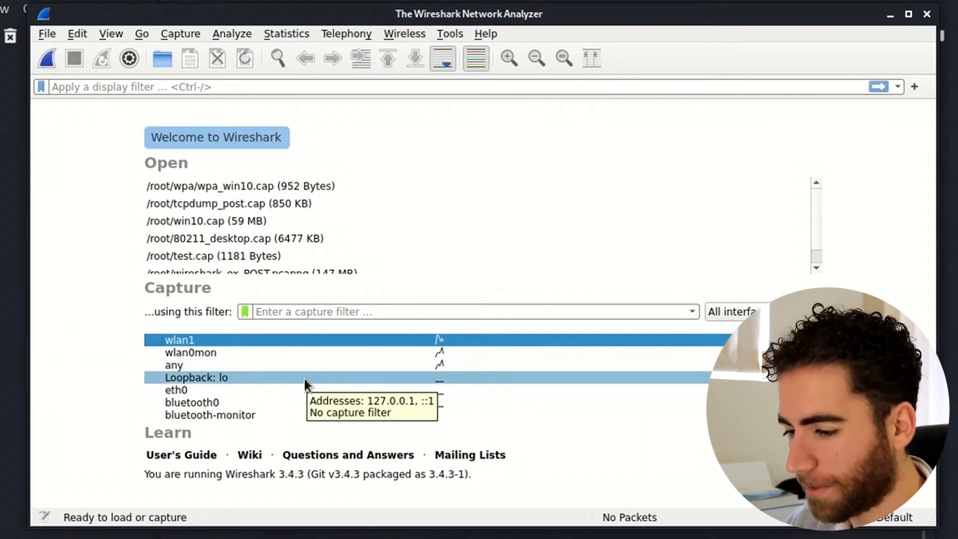
- Start a live capture on wlan0mon and apply the eapol display filter
click(211, 352)
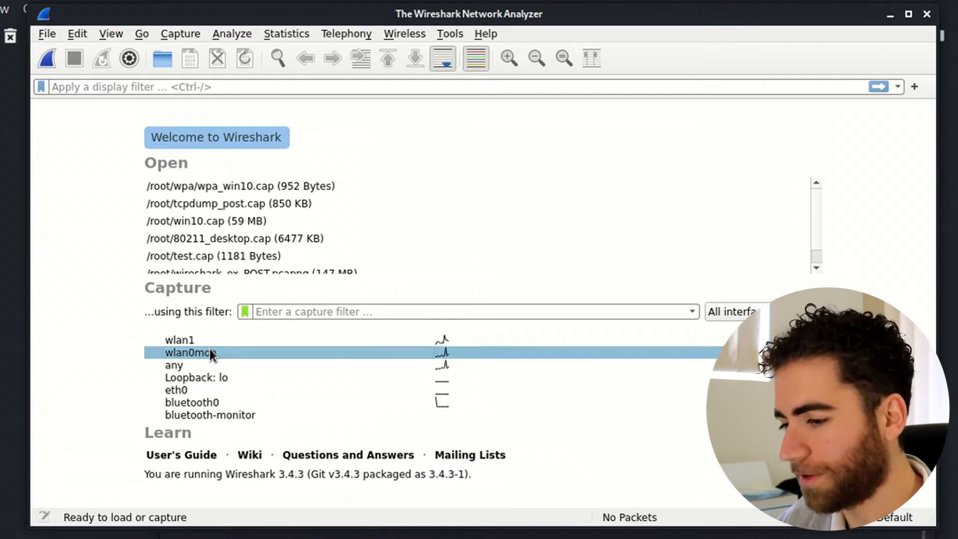
double_click(210, 353)
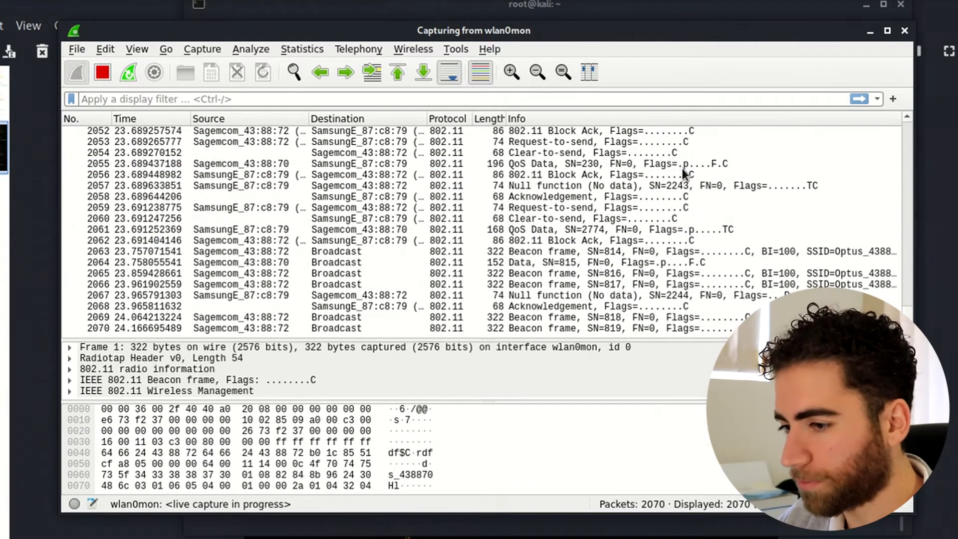
click(193, 100)
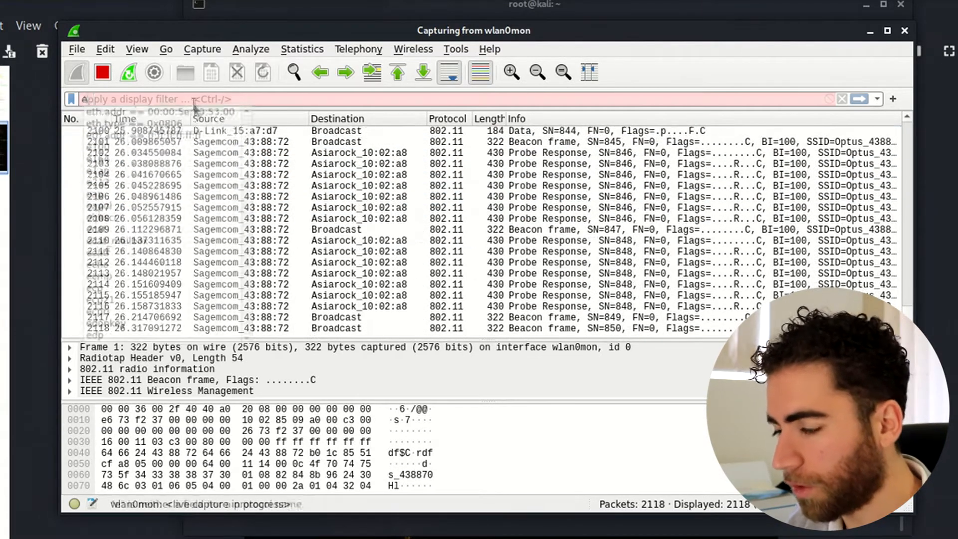
text(eapol)
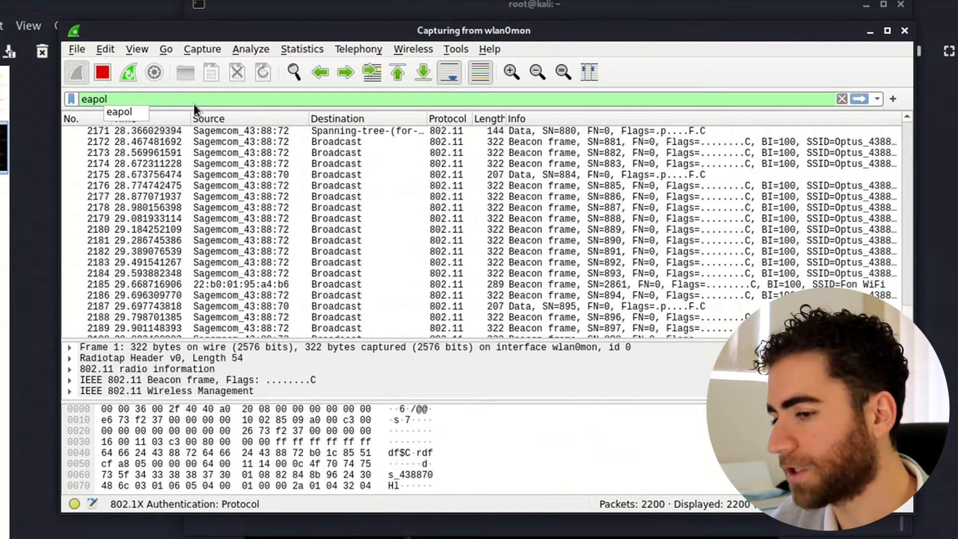
key(Return)
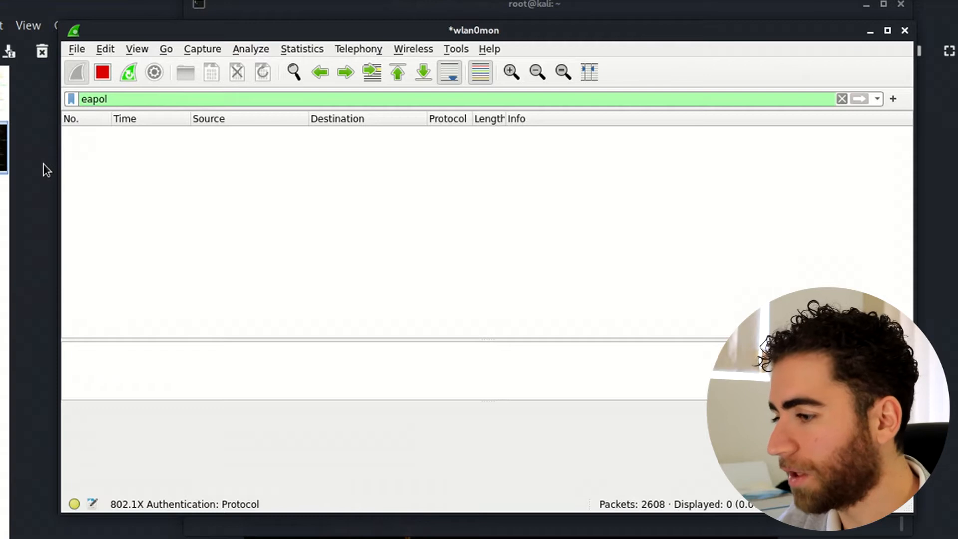
- Run airodump-ng on wlan0mon channel 6 against the target BSSID writing deauth_ex.cap, then raise the remote desktop
key(alt+Tab)
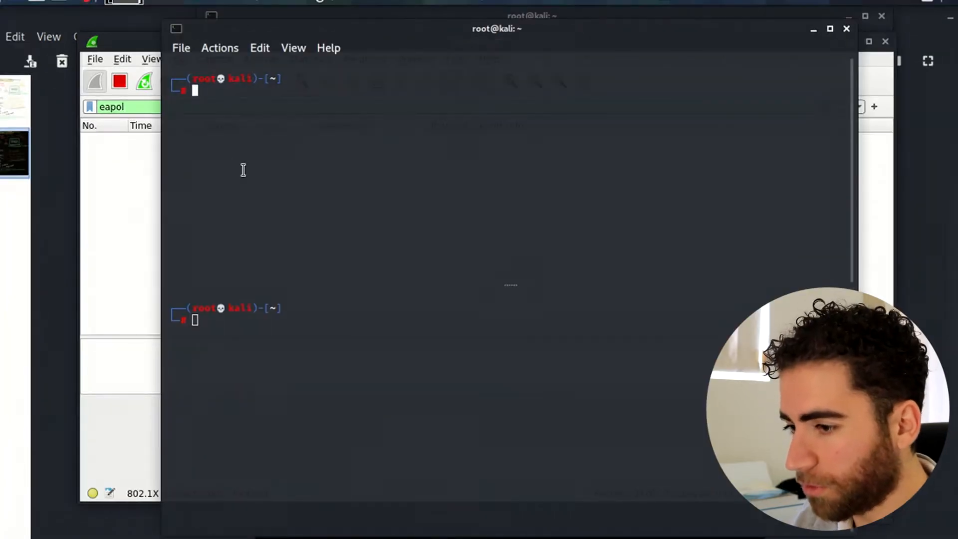
key(Up)
key(Right)
key(Right)
key(End)
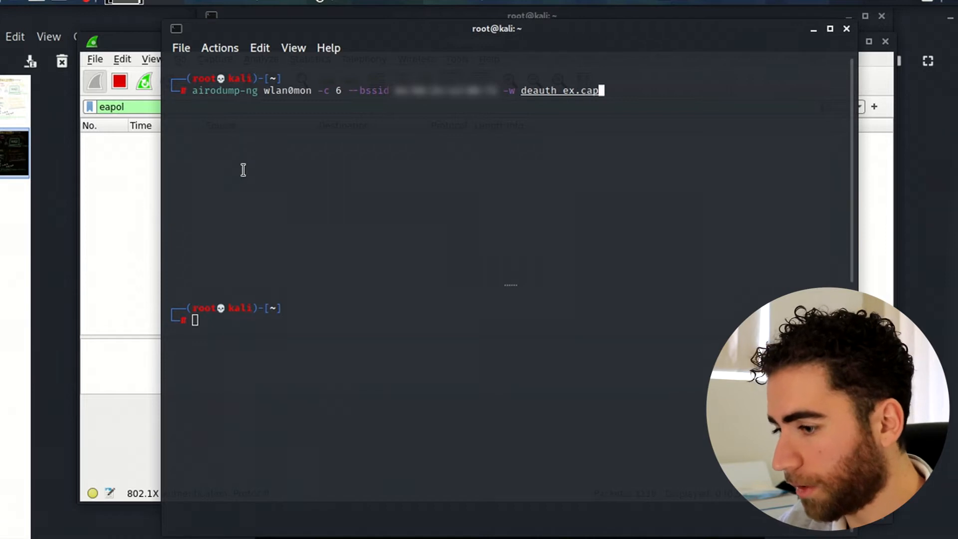
key(Return)
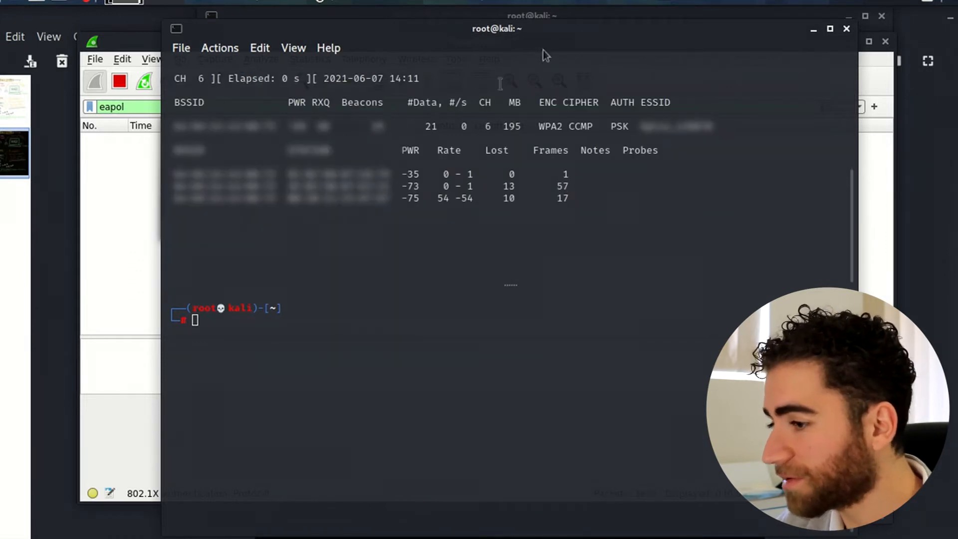
click(689, 8)
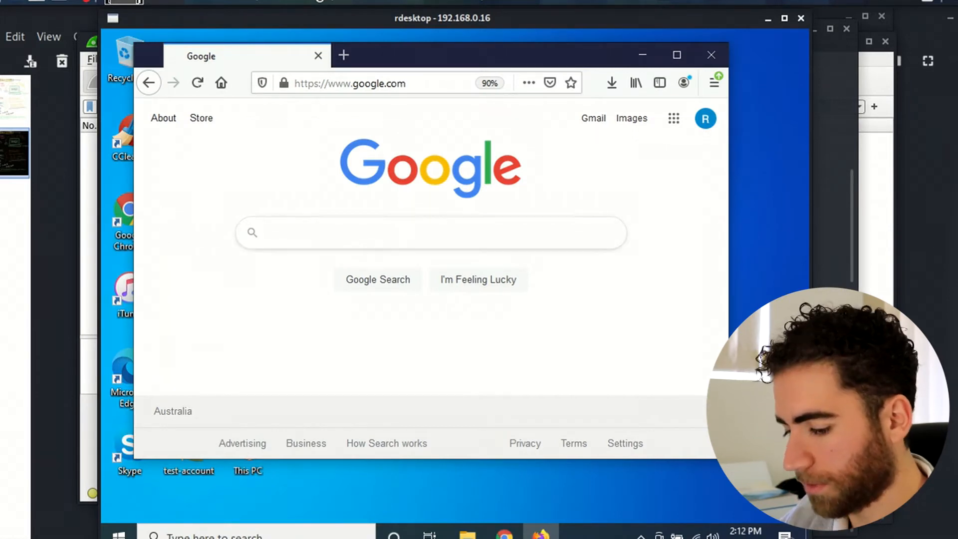
key(ctrl+l)
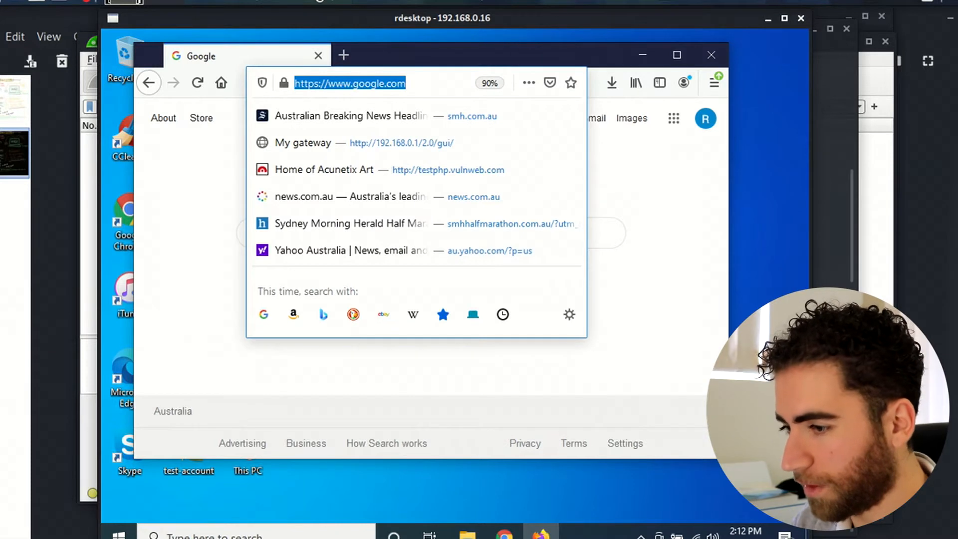
text(smh)
key(Return)
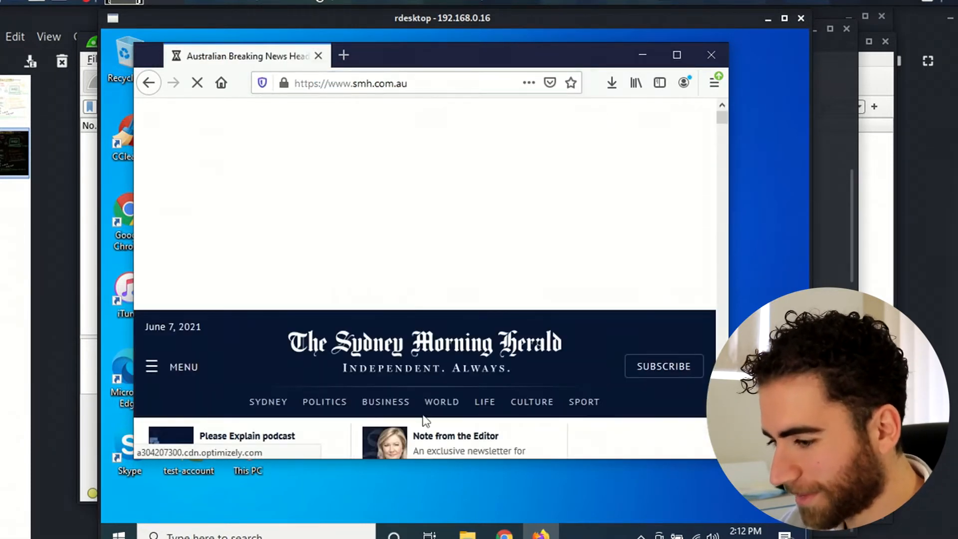
scroll(442, 329, down, 2)
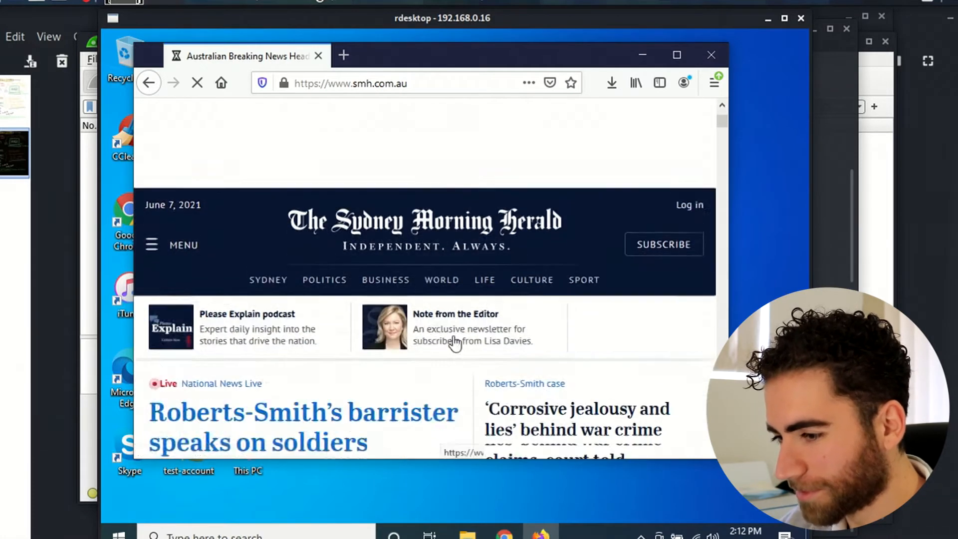
scroll(460, 344, down, 4)
scroll(306, 225, down, 2)
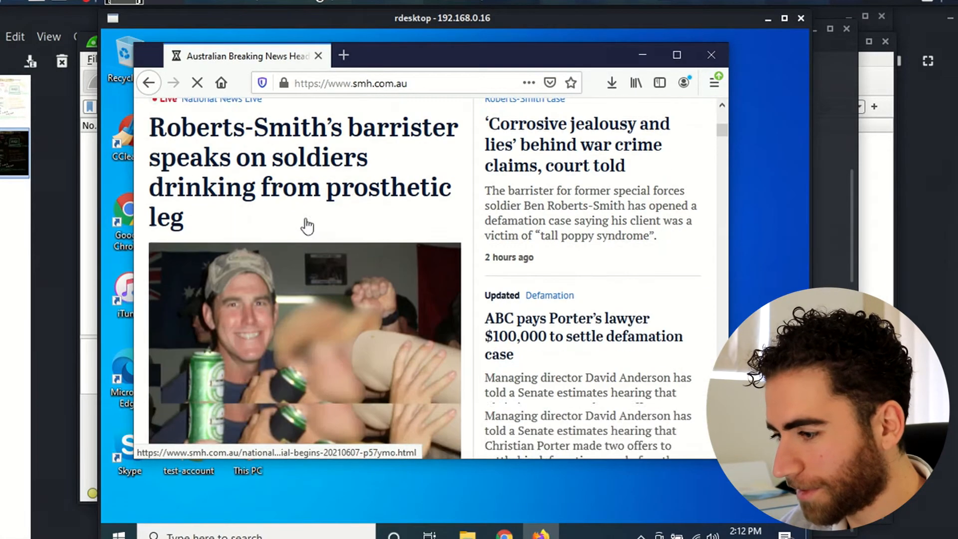
scroll(349, 252, down, 3)
scroll(385, 261, down, 3)
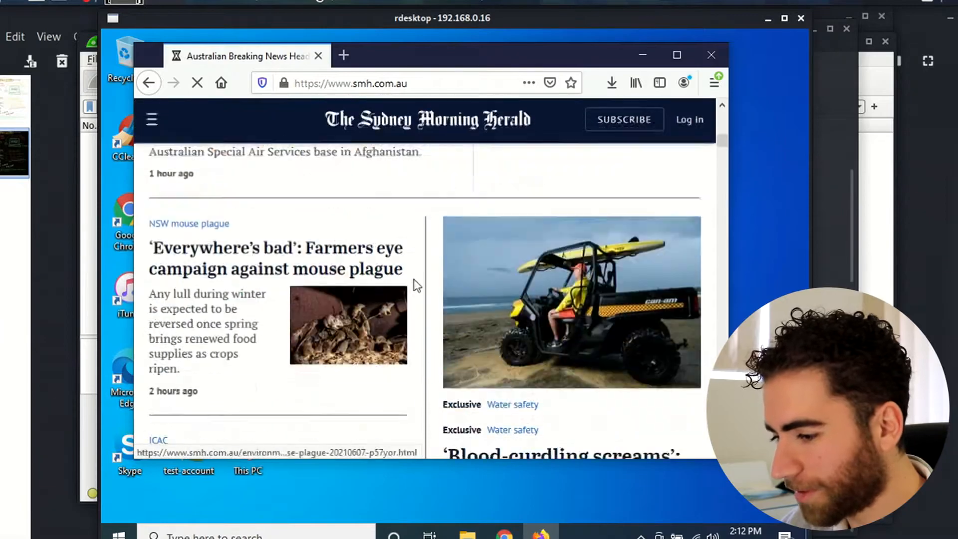
scroll(417, 280, down, 2)
scroll(431, 293, up, 2)
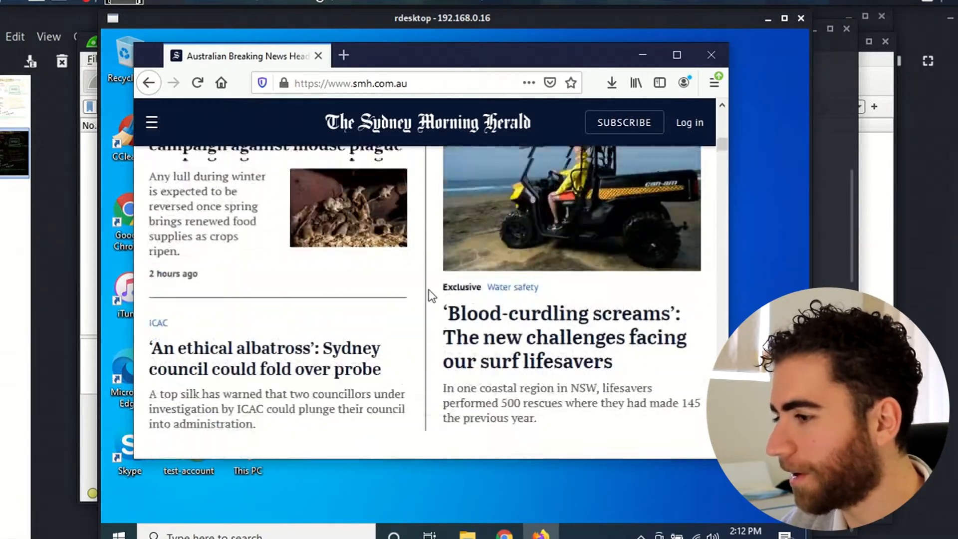
scroll(430, 296, up, 2)
scroll(431, 295, up, 2)
scroll(430, 296, up, 1)
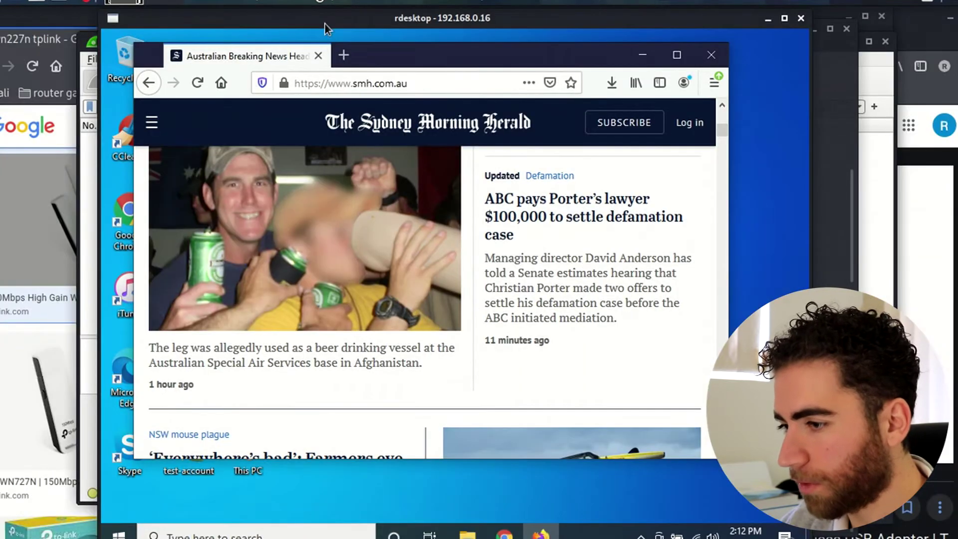
- Bring the airodump-ng terminal forward, pause its output and select the target laptop's station entry
click(337, 4)
click(341, 22)
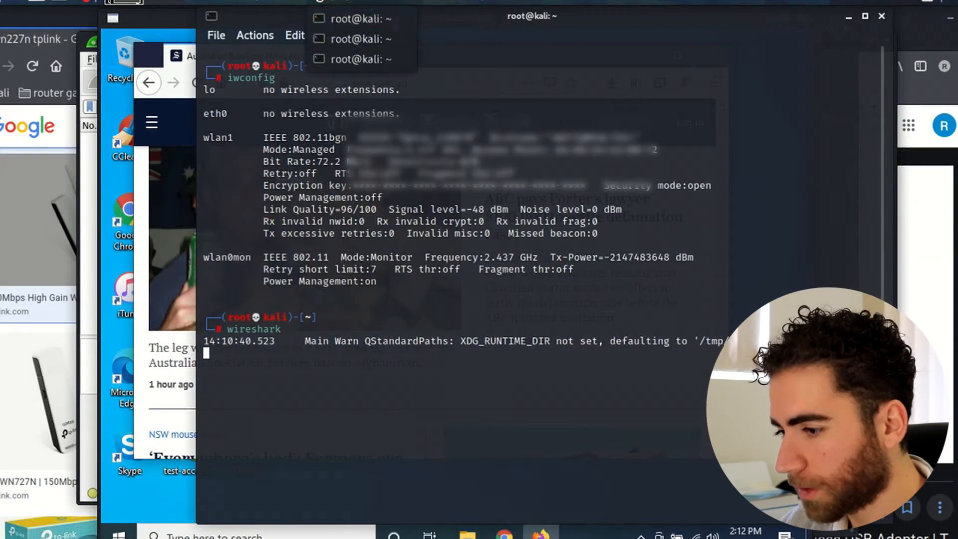
click(353, 32)
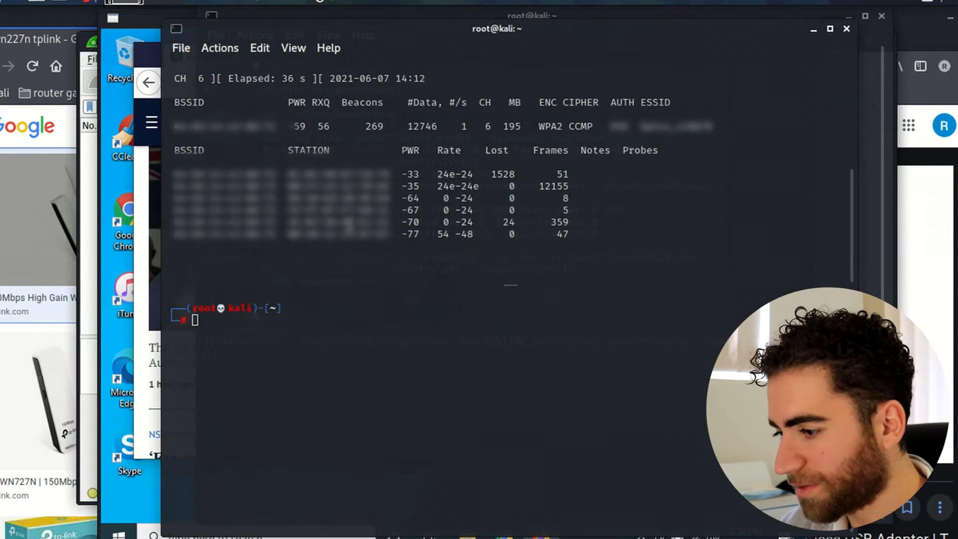
drag(510, 282, 510, 337)
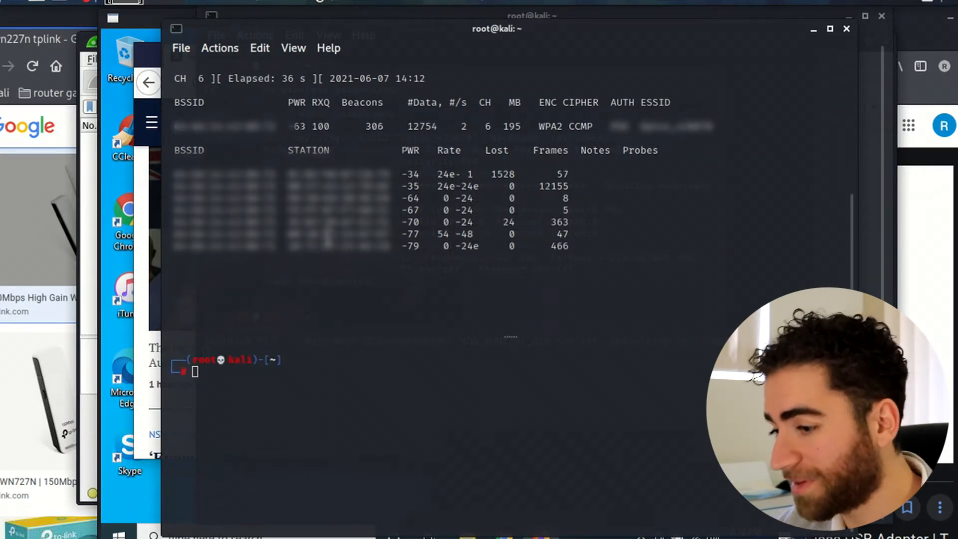
key(space)
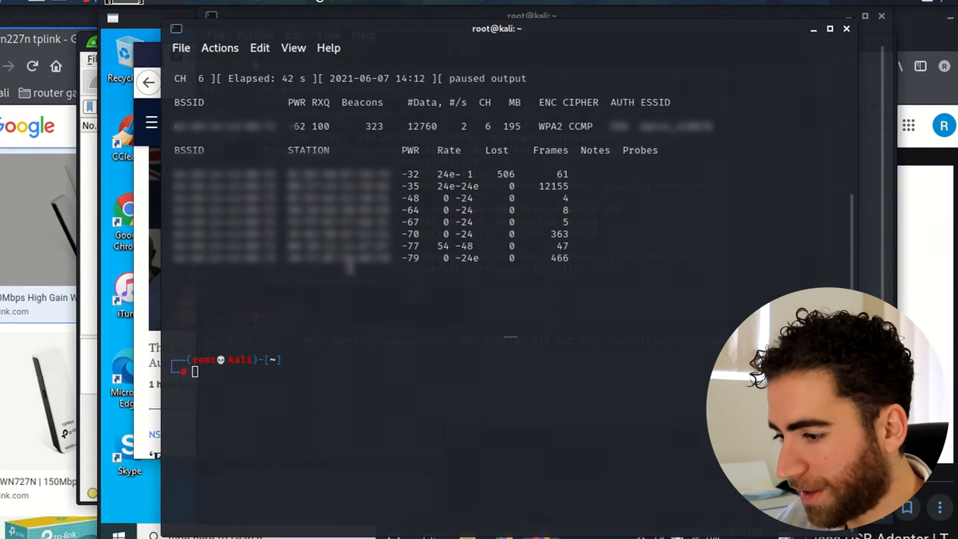
mouse_move(391, 258)
mouse_down()
mouse_move(283, 271)
mouse_move(288, 258)
mouse_up()
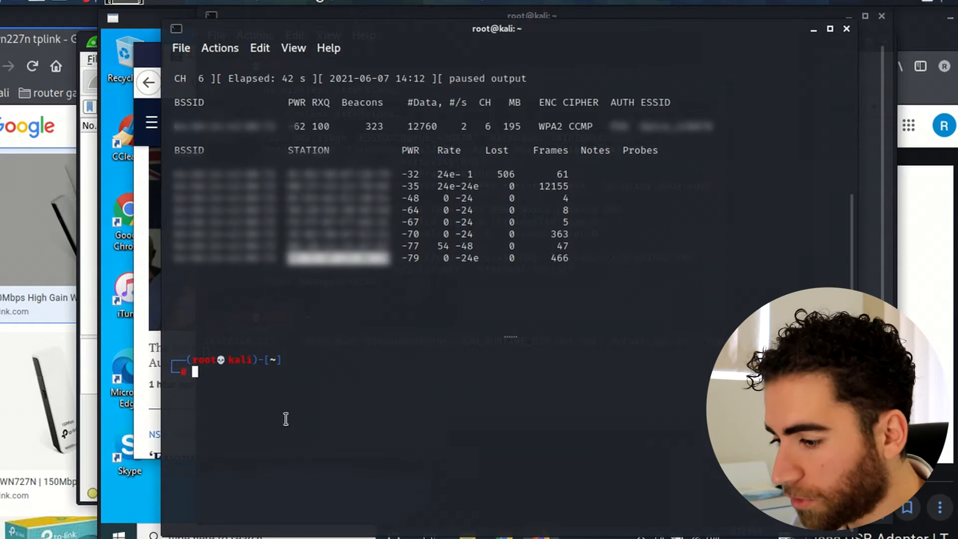
- Run the recalled aireplay-ng -0 deauthentication against the laptop and return to the Wireshark capture
key(Up)
key(Home)
key(Right)
key(Right)
key(Right)
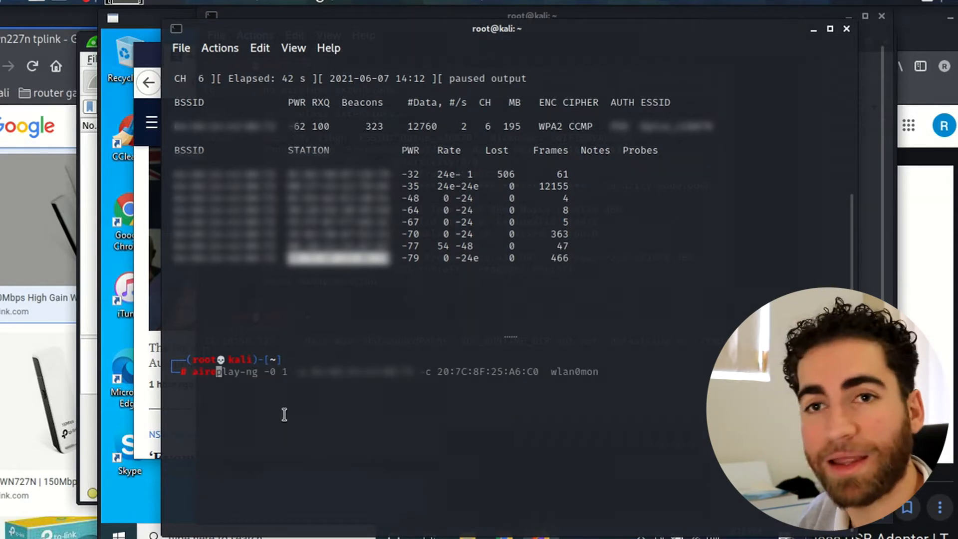
key(End)
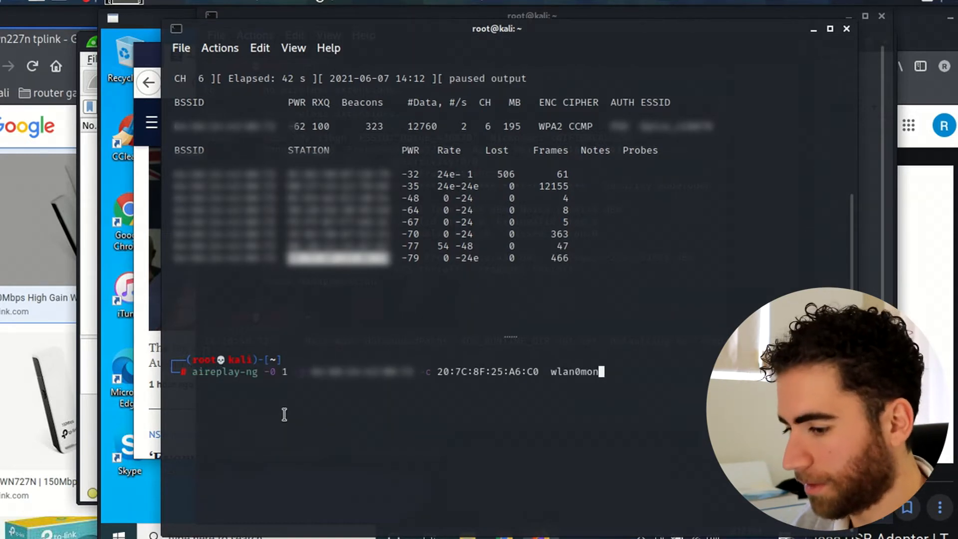
key(Return)
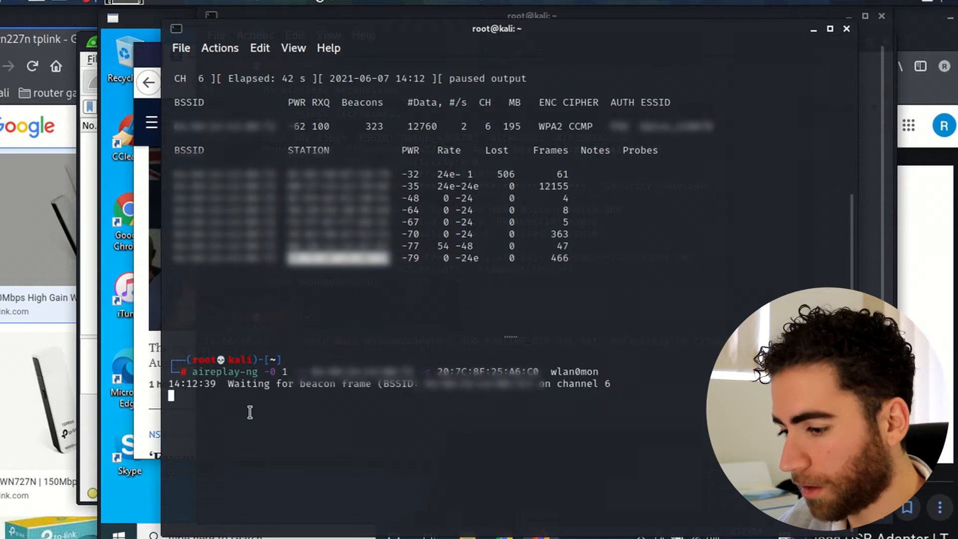
click(85, 201)
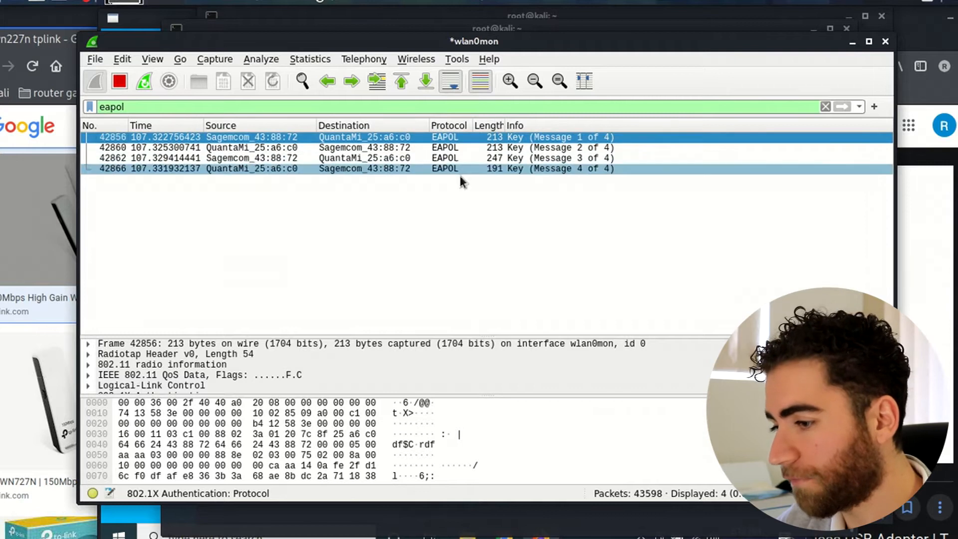
- Open Wireshark Preferences and expand the Protocols list
click(450, 137)
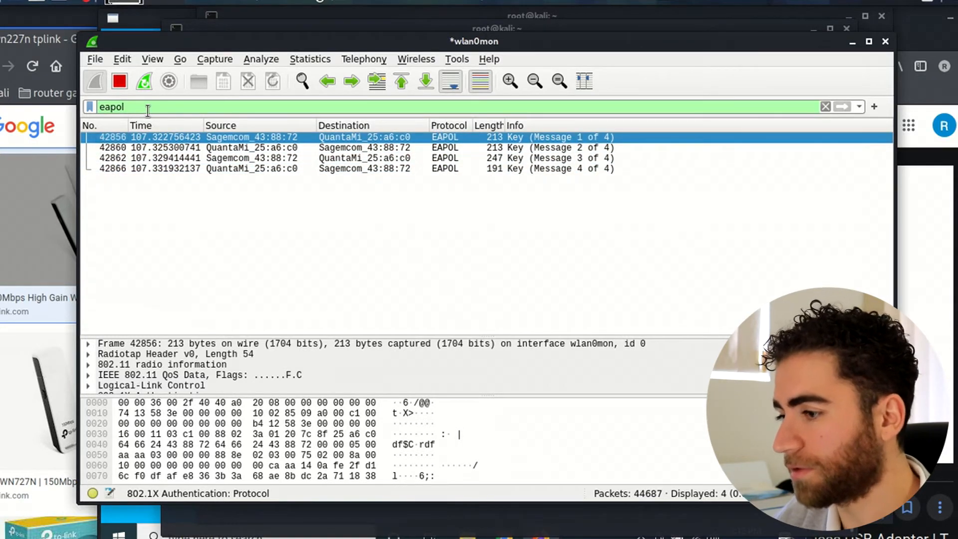
click(121, 58)
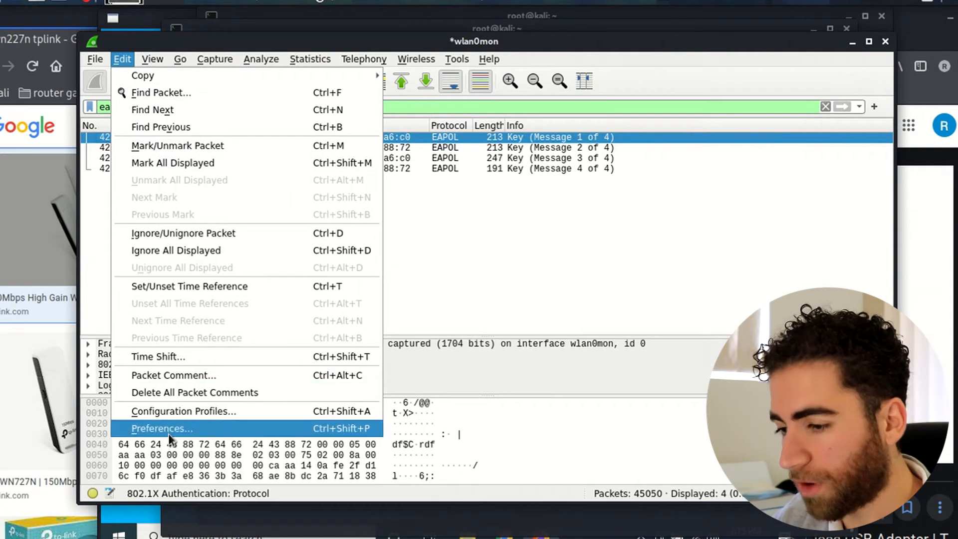
click(166, 432)
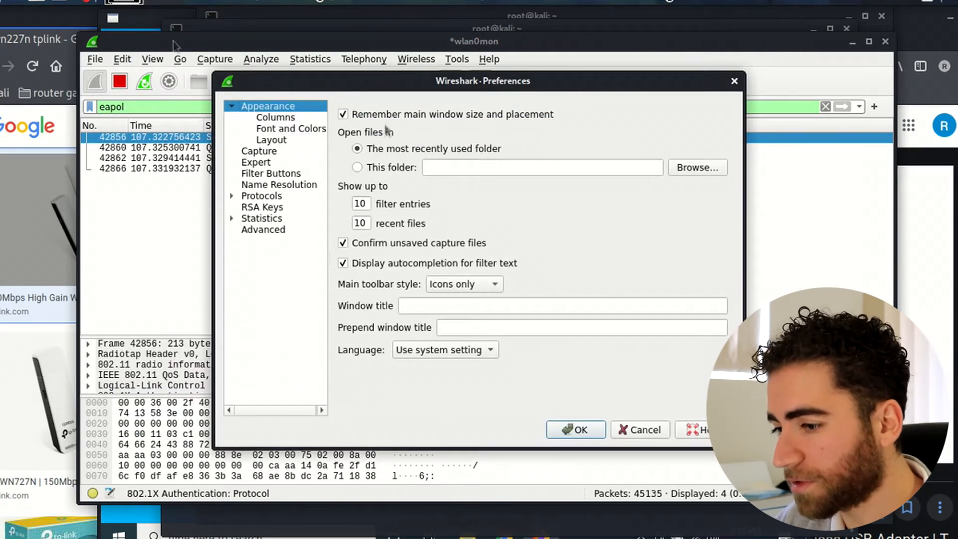
click(232, 196)
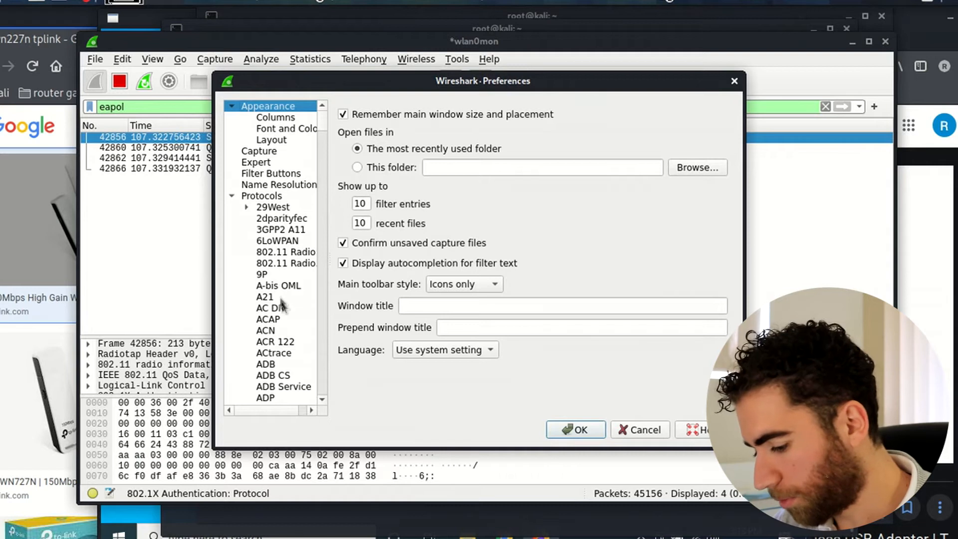
- Select IEEE 802.11 and open its WEP and WPA decryption keys list
click(277, 307)
key(i)
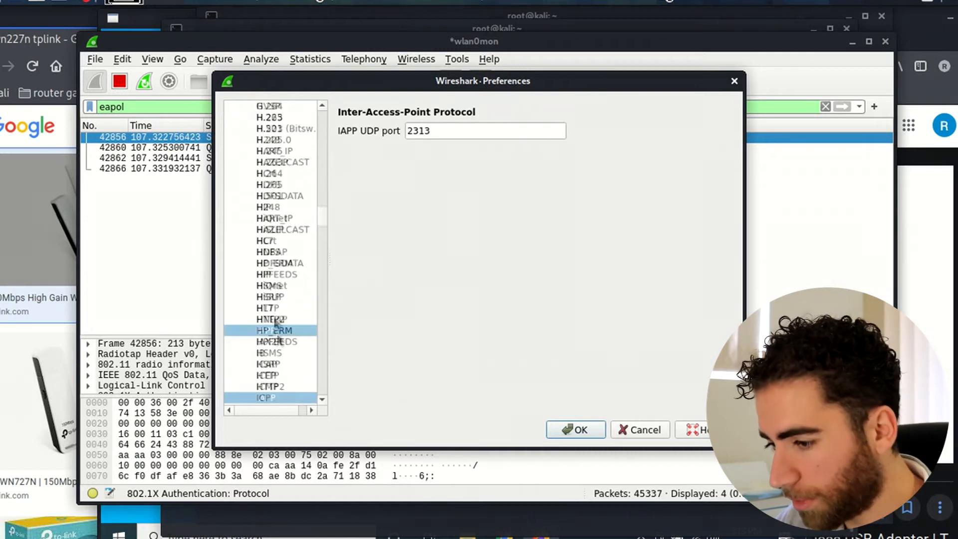
click(294, 310)
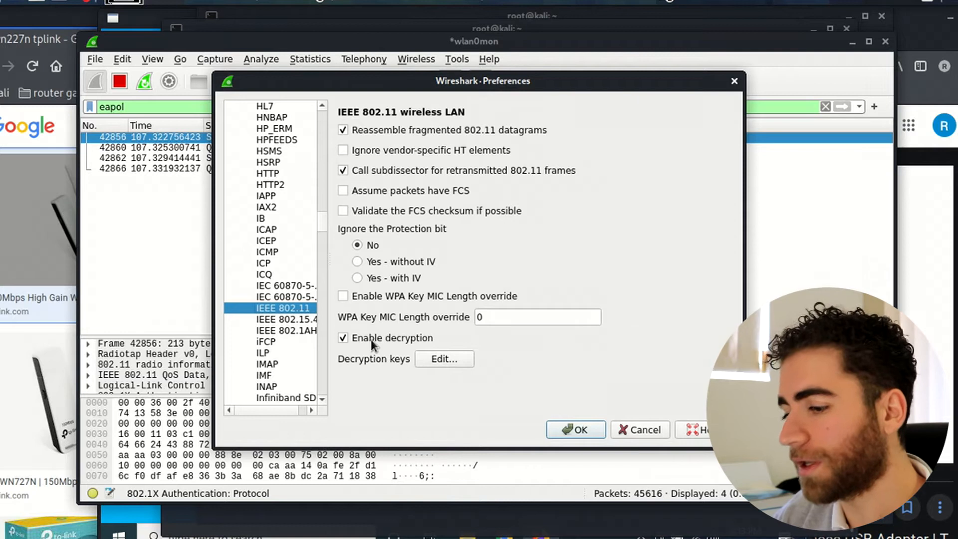
click(435, 359)
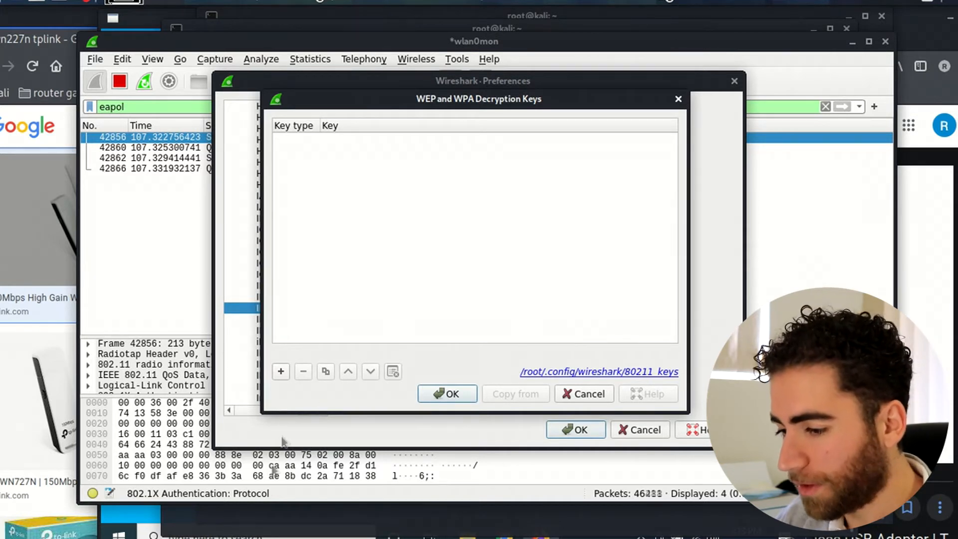
- Add a new decryption key row and set its key type to wpa-psk
click(281, 371)
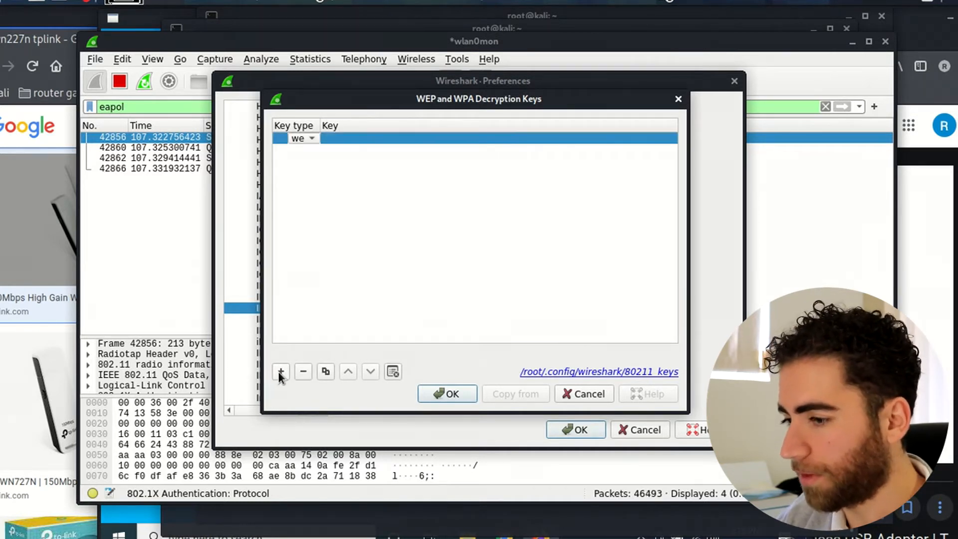
click(317, 134)
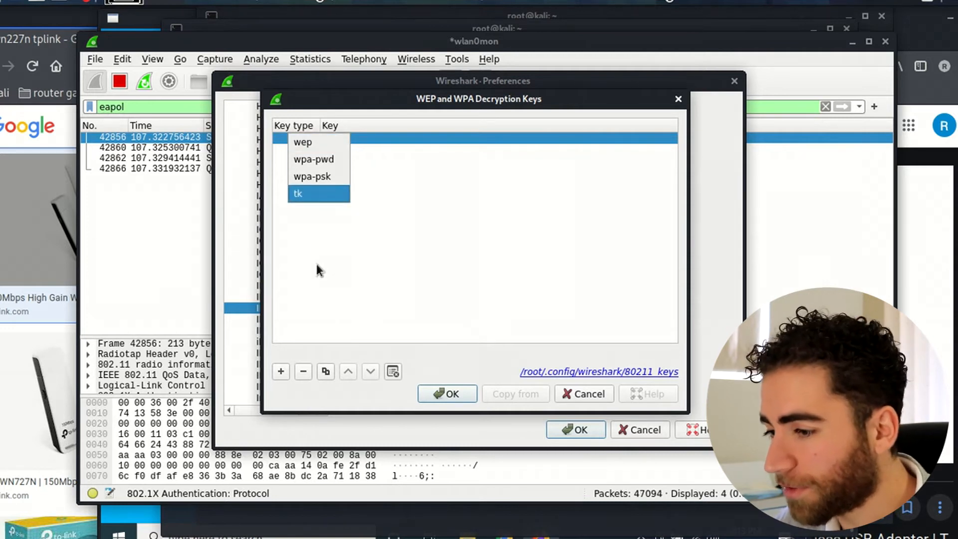
click(316, 258)
click(308, 135)
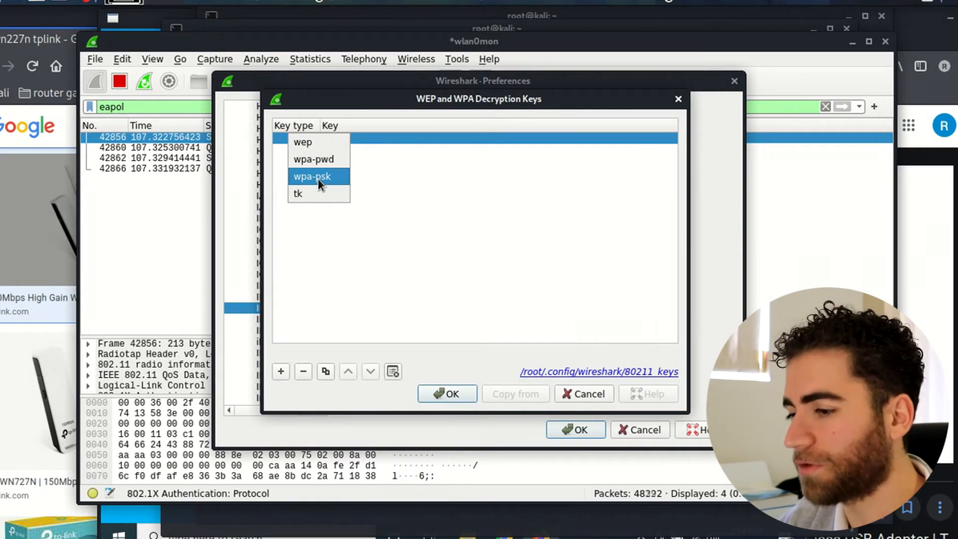
click(319, 180)
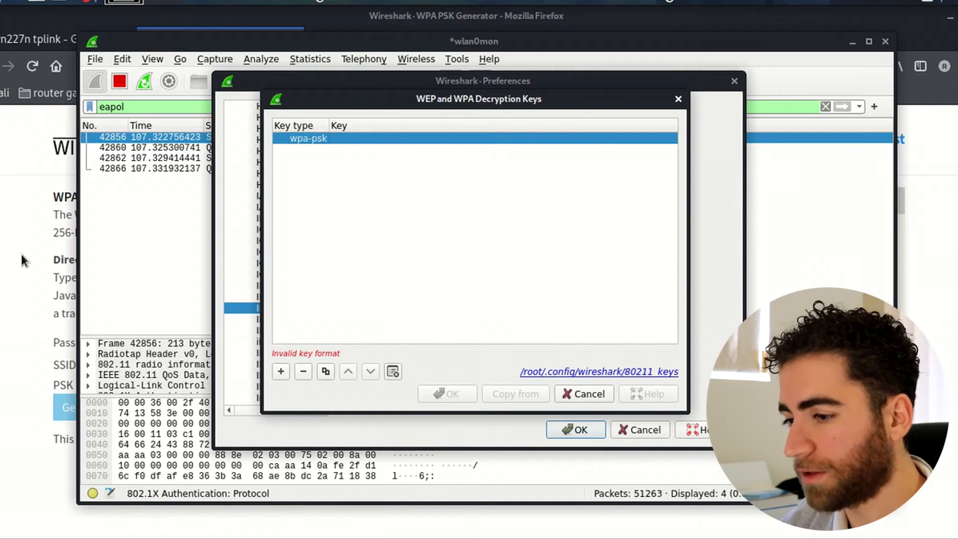
- Copy the generated raw PSK from the Wireshark WPA PSK Generator page and head back to Wireshark
click(21, 254)
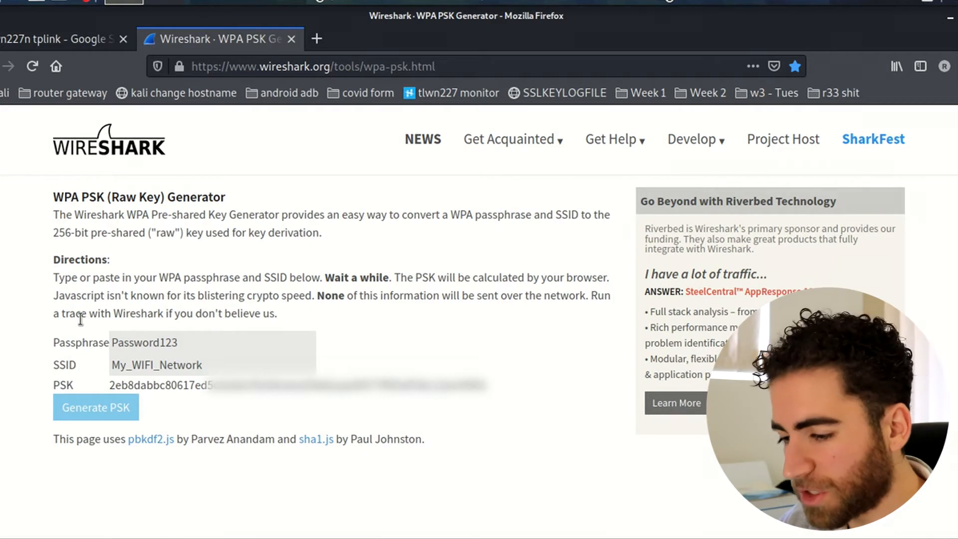
double_click(156, 383)
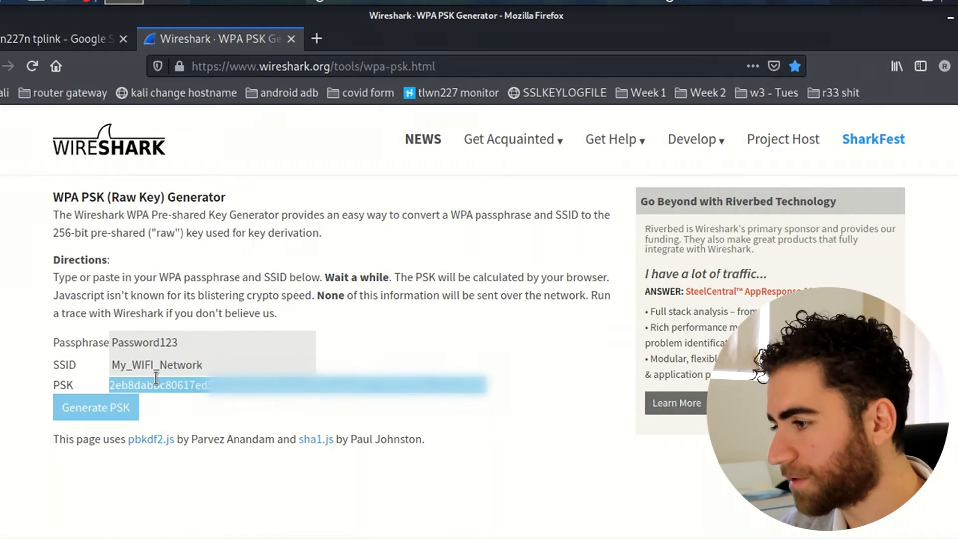
click(692, 6)
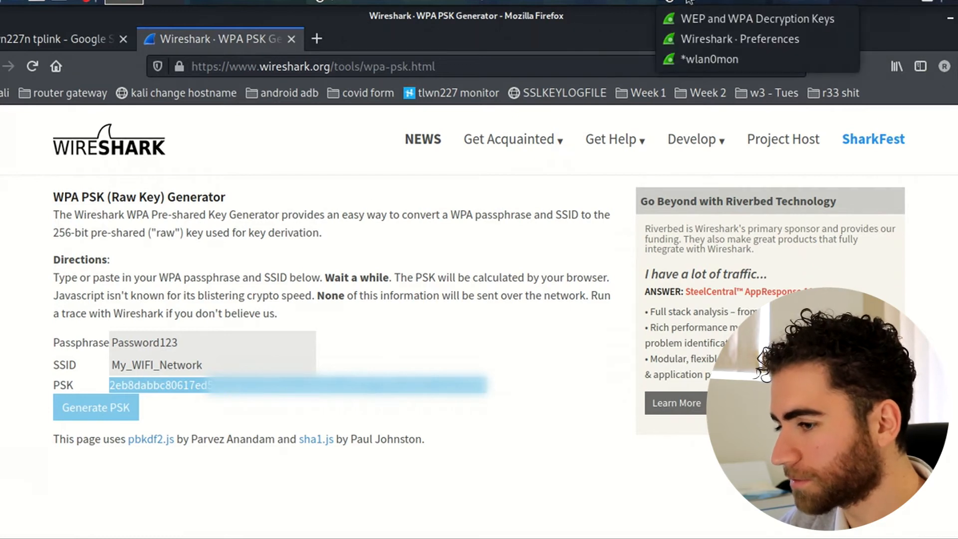
- Paste the PSK into the wpa-psk key cell and confirm the keys and Preferences dialogs
click(701, 57)
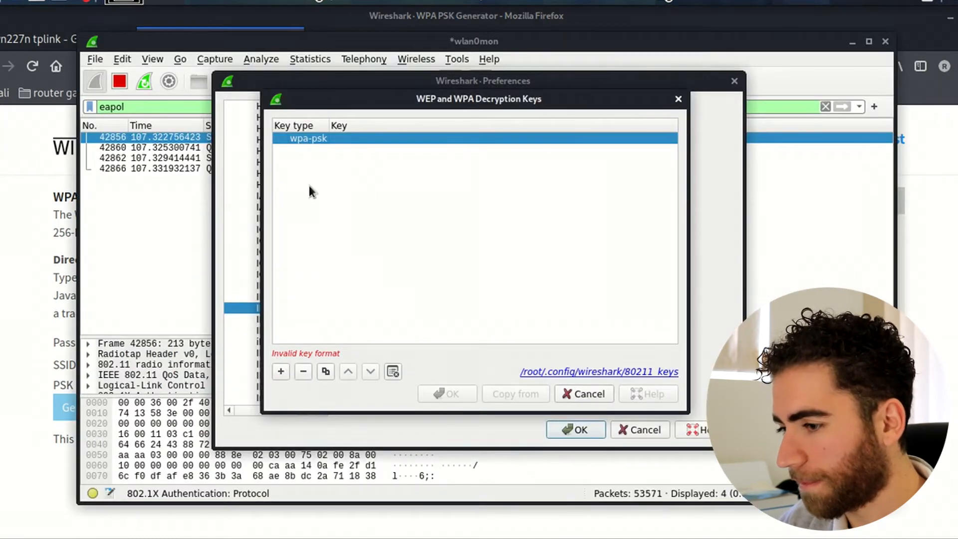
double_click(380, 141)
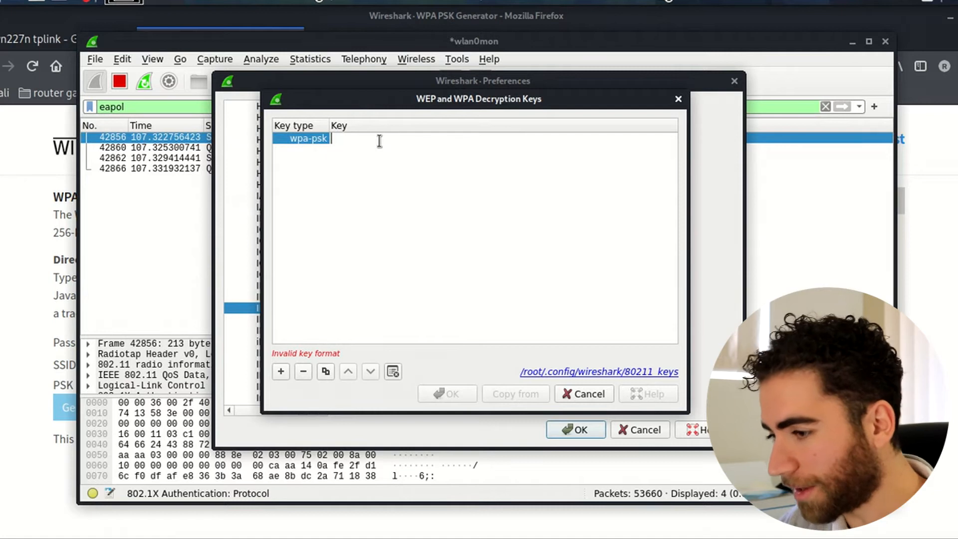
key(ctrl+v)
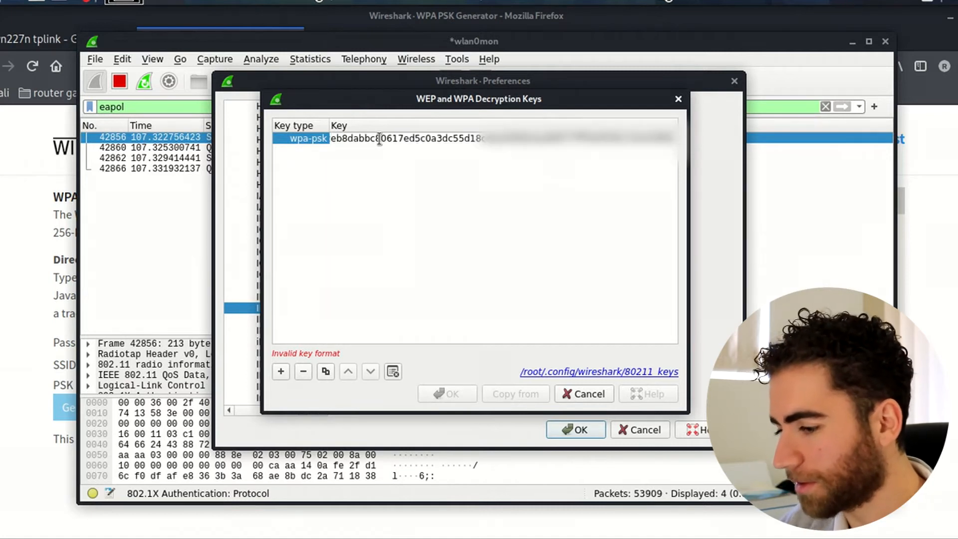
key(Return)
click(428, 391)
click(577, 430)
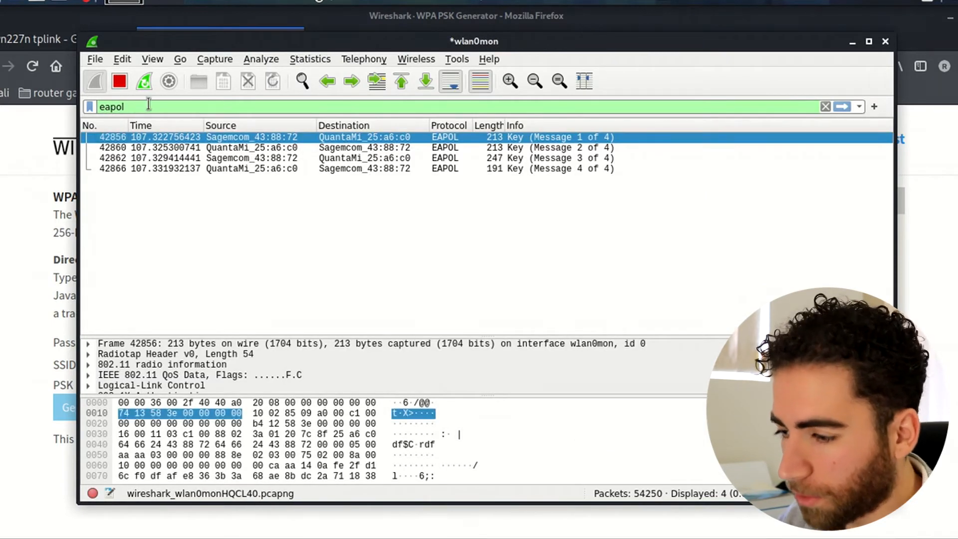
- Select handshake message 2 (packet 42860) and enlarge its packet details pane
double_click(147, 102)
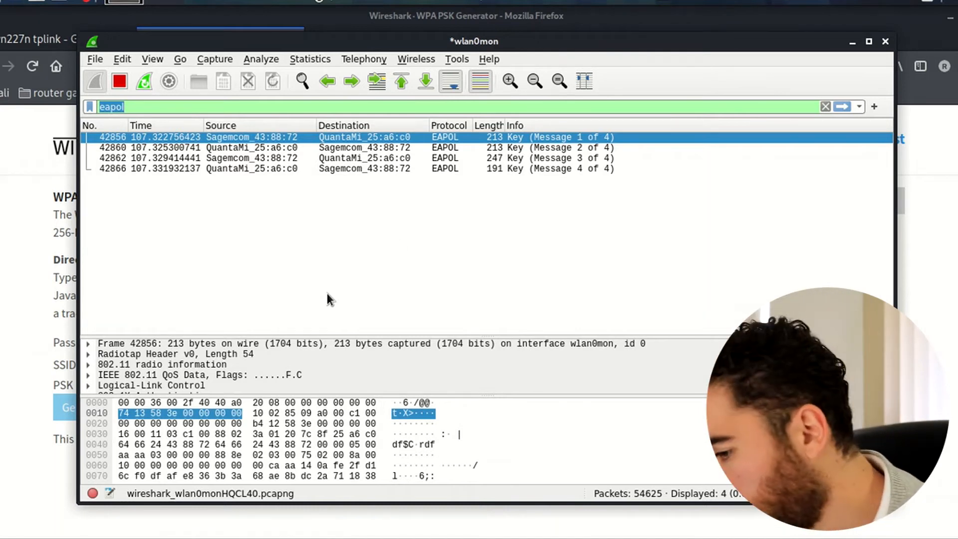
click(253, 149)
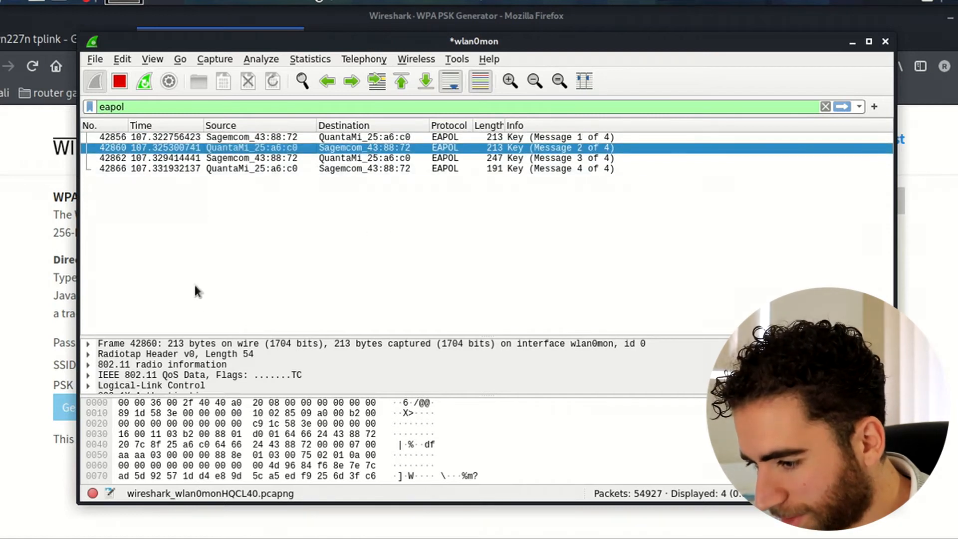
click(223, 344)
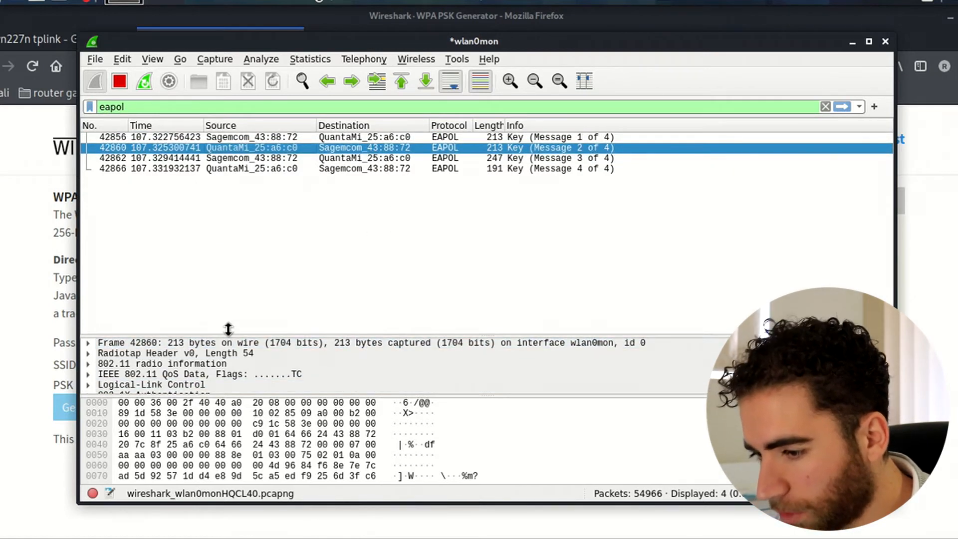
drag(230, 335, 229, 225)
click(150, 246)
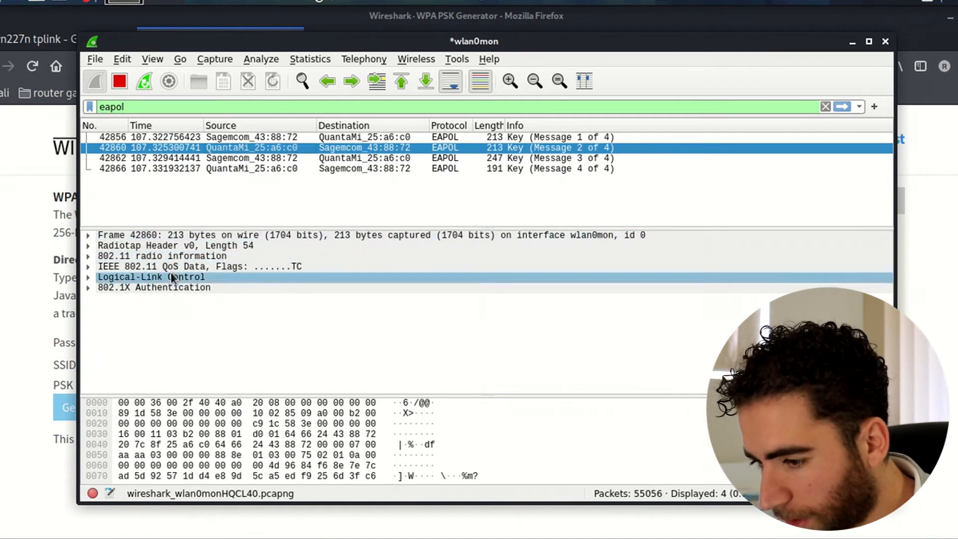
- Expand the IEEE 802.11 QoS Data header and copy the Transmitter address value
click(88, 266)
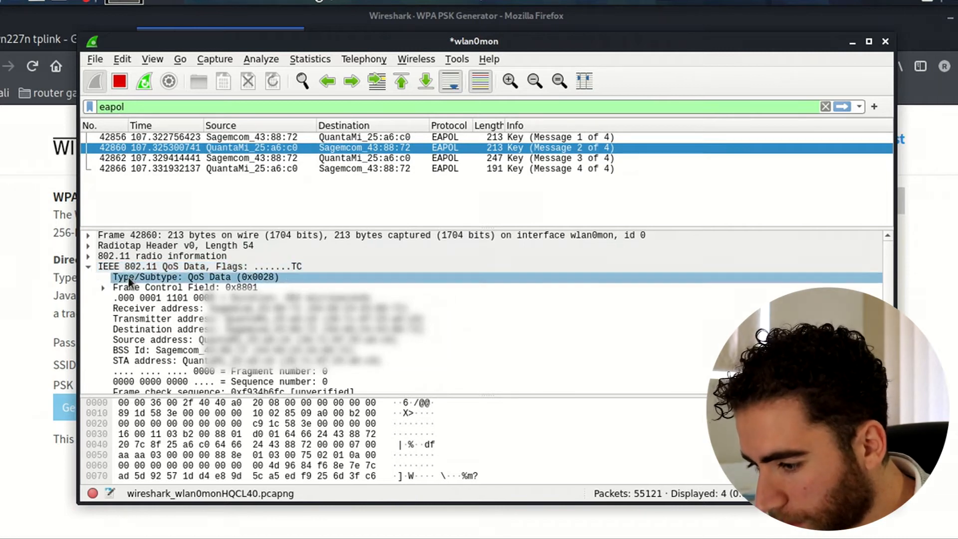
click(255, 321)
right_click(261, 323)
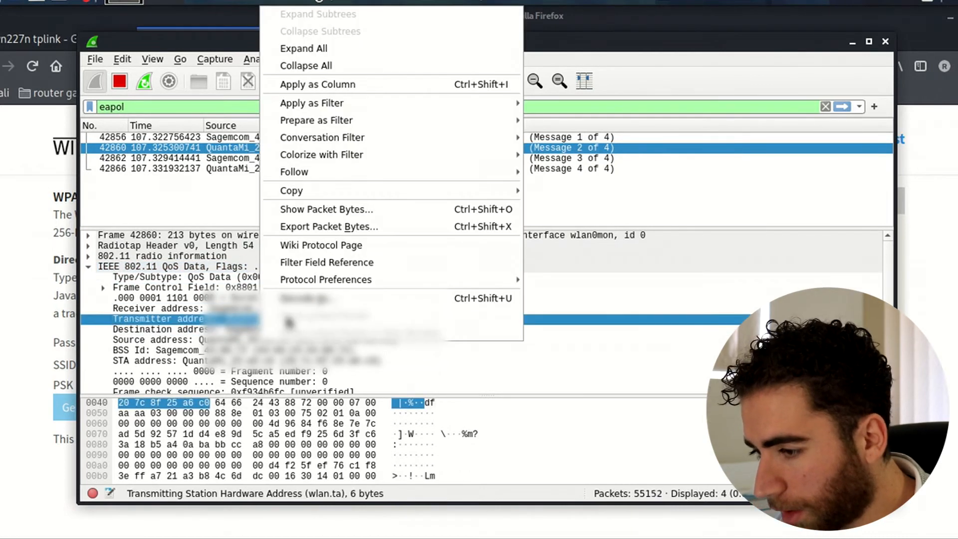
mouse_move(292, 190)
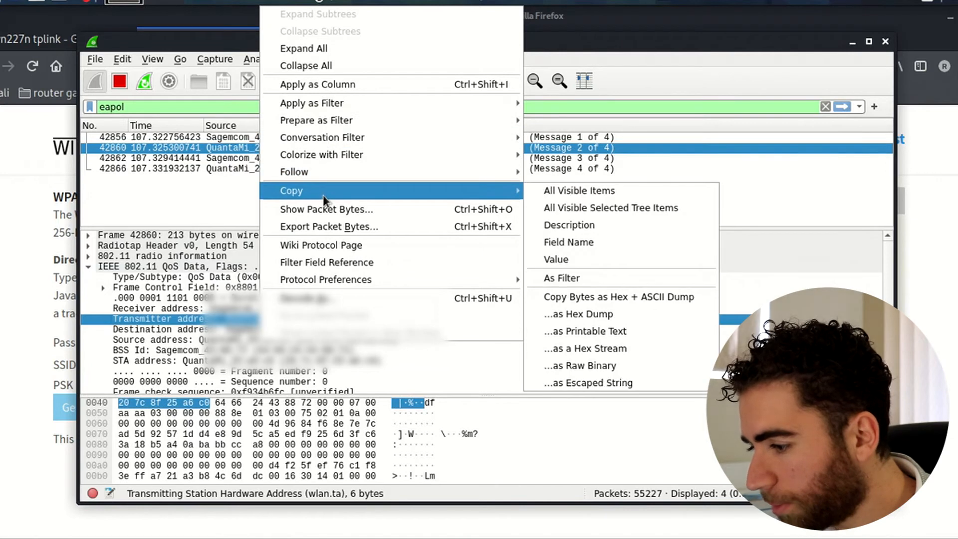
click(558, 259)
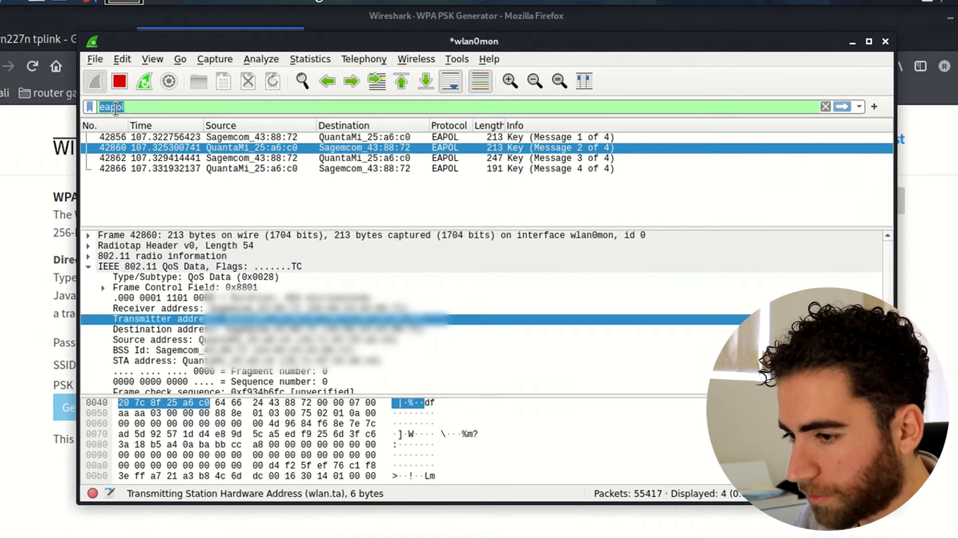
text(wlan)
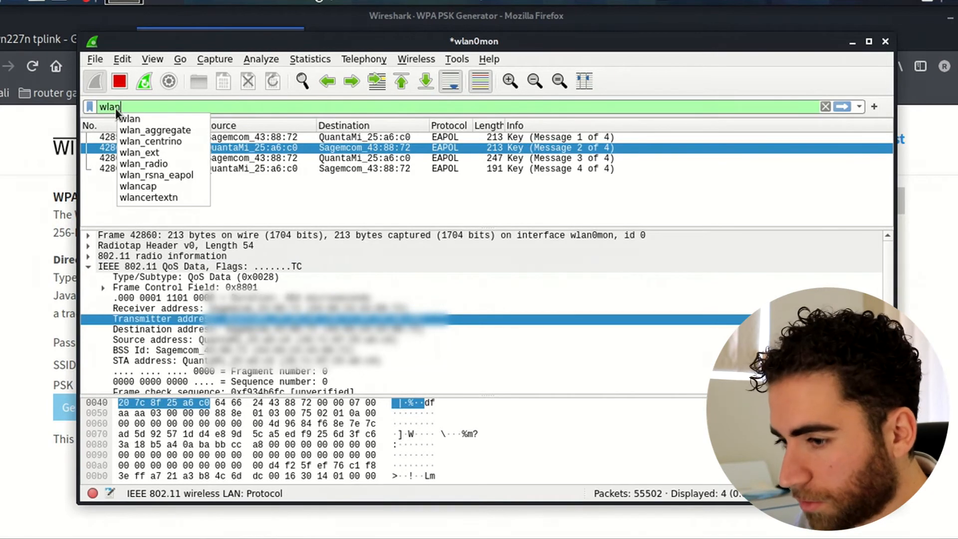
text(.)
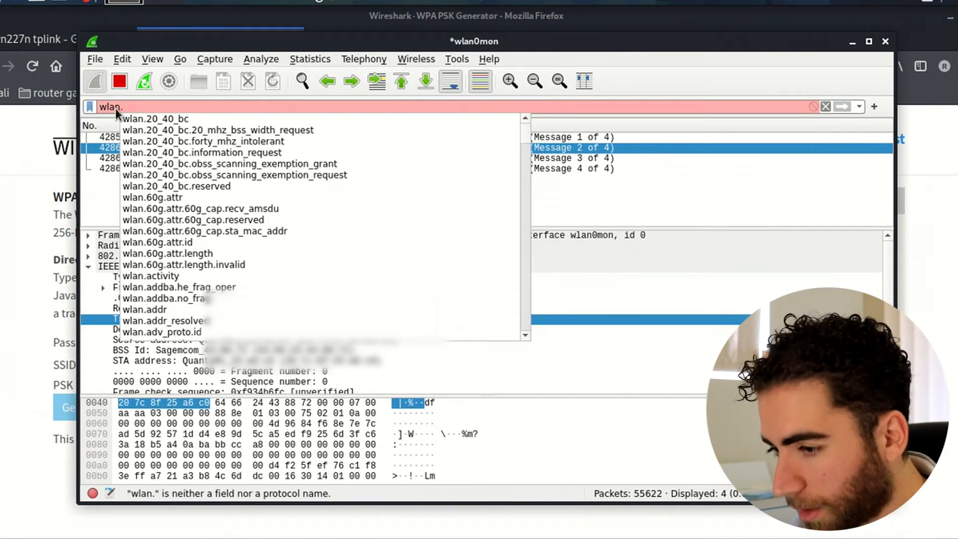
text(addr )
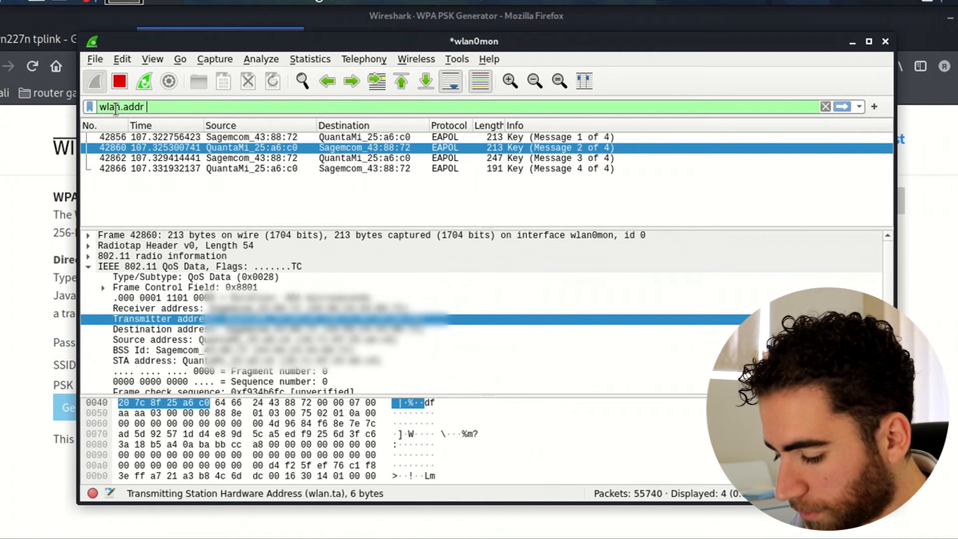
text(==)
text(20:7c:8f:25:a6:c0)
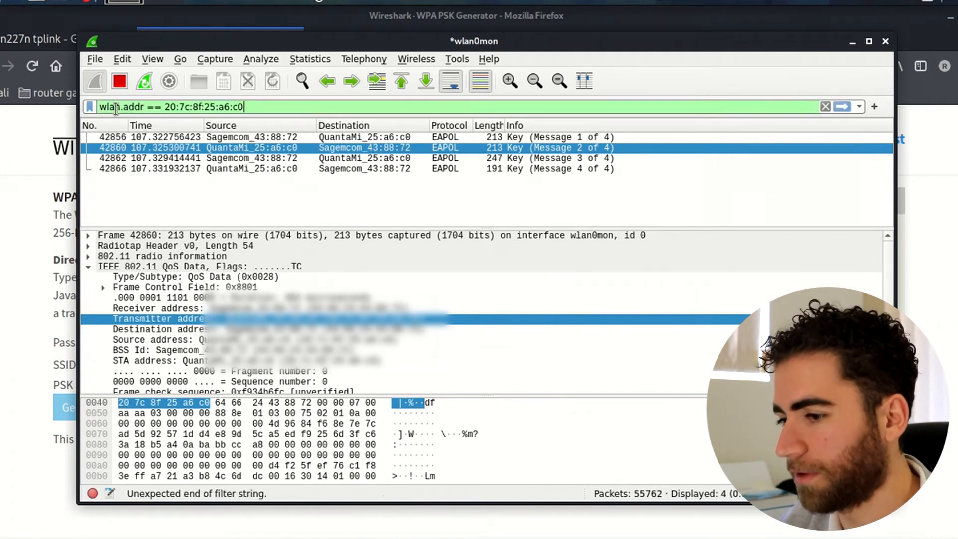
key(Return)
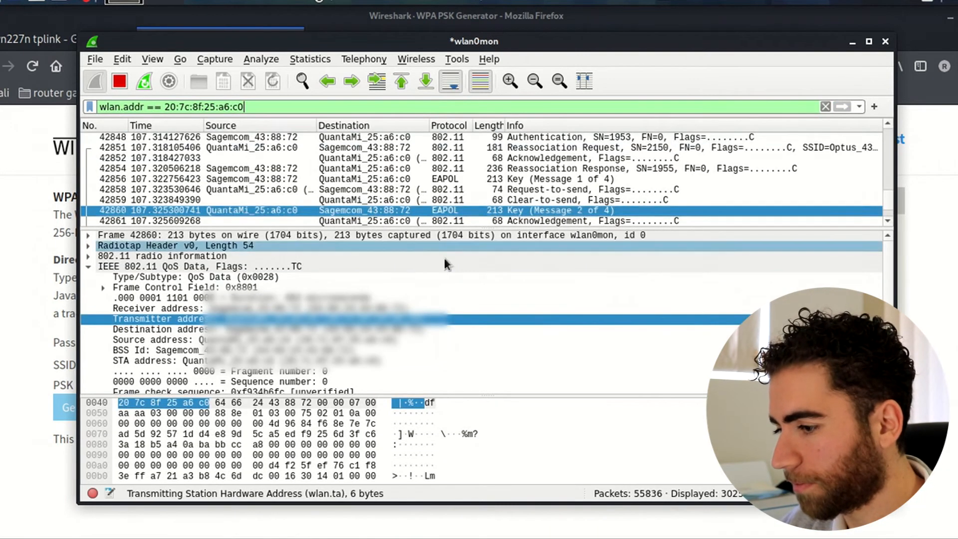
drag(468, 228, 472, 300)
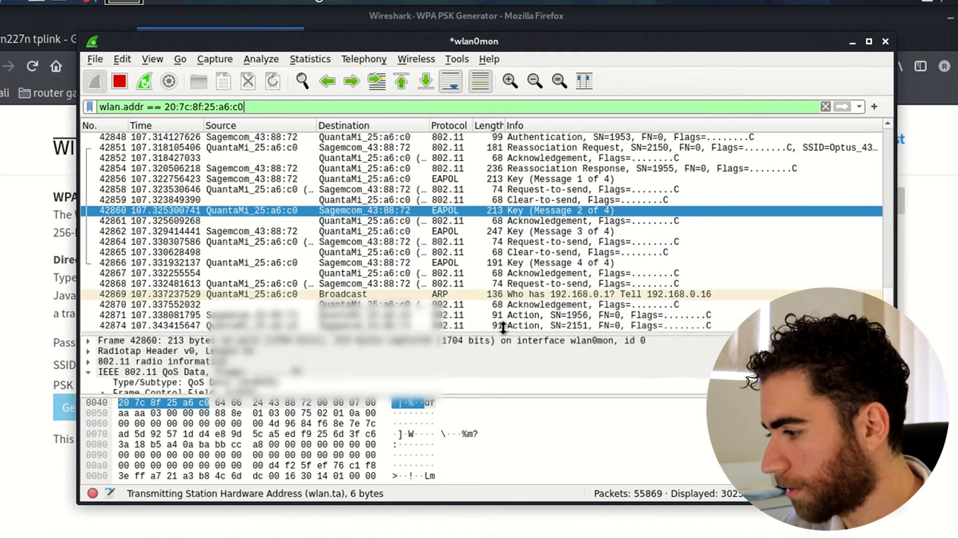
scroll(550, 193, down, 5)
scroll(579, 277, down, 10)
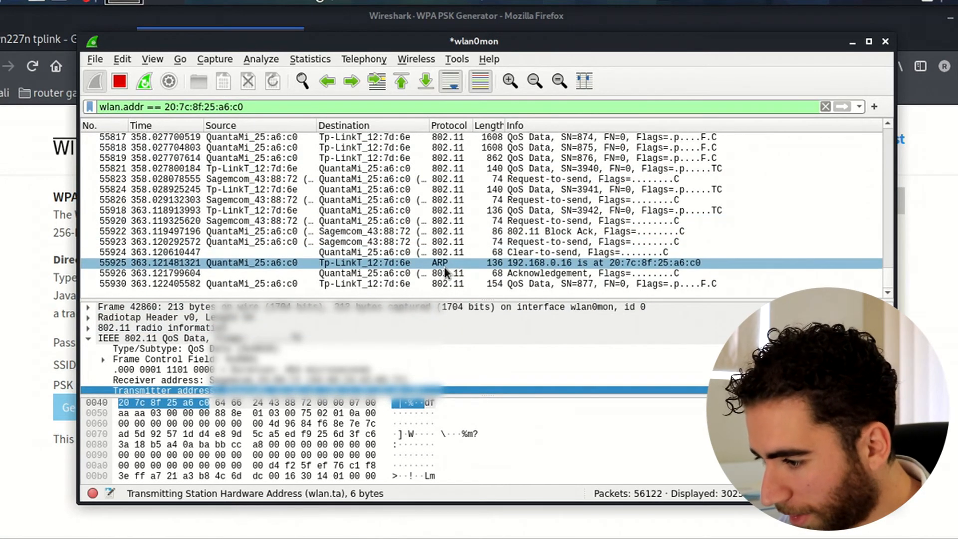
scroll(449, 262, up, 5)
scroll(455, 232, up, 5)
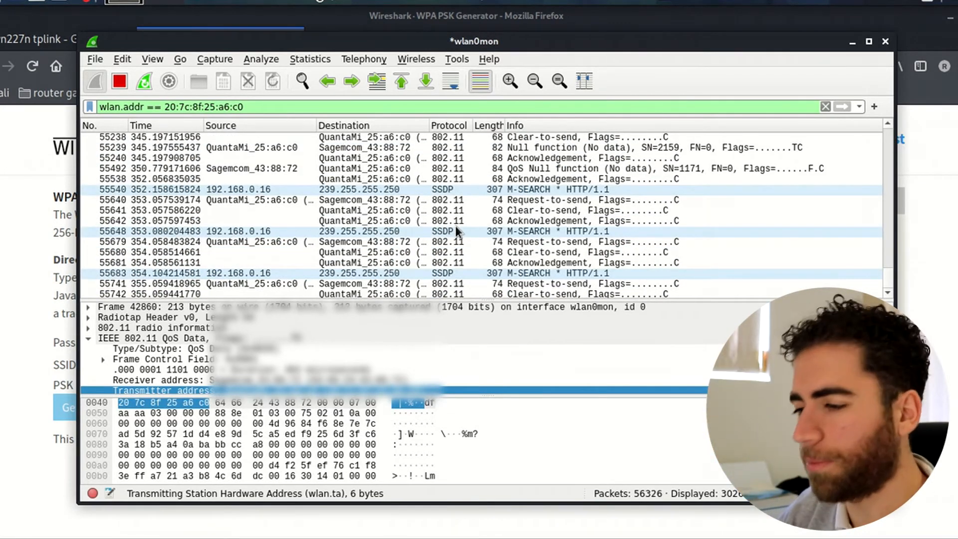
scroll(455, 227, up, 5)
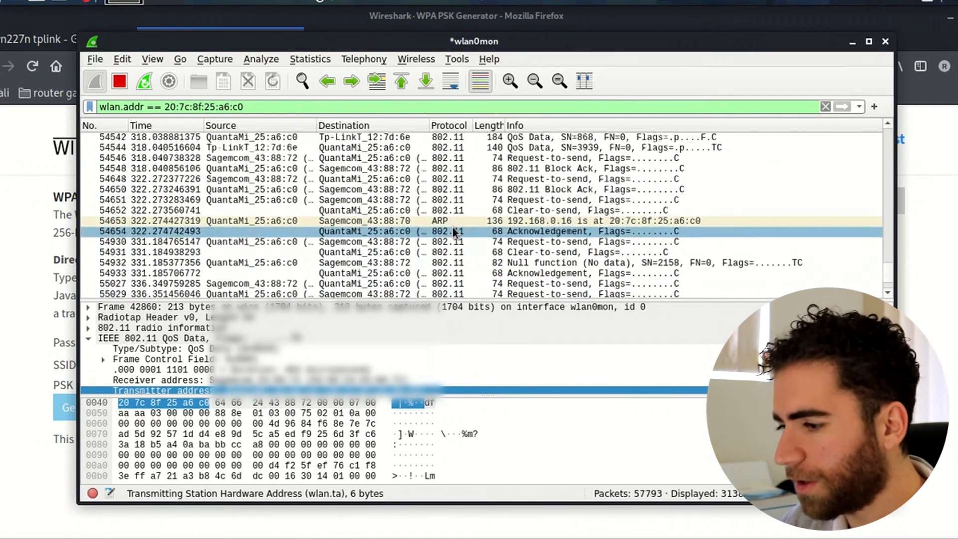
scroll(452, 228, up, 3)
scroll(454, 233, down, 5)
scroll(479, 247, down, 5)
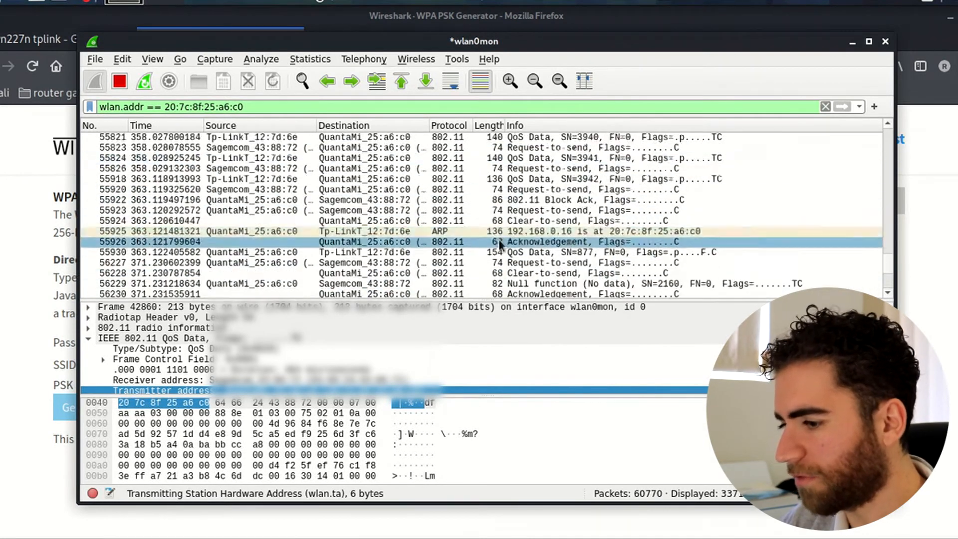
scroll(510, 261, down, 5)
scroll(509, 262, down, 10)
scroll(506, 267, down, 15)
scroll(504, 271, down, 12)
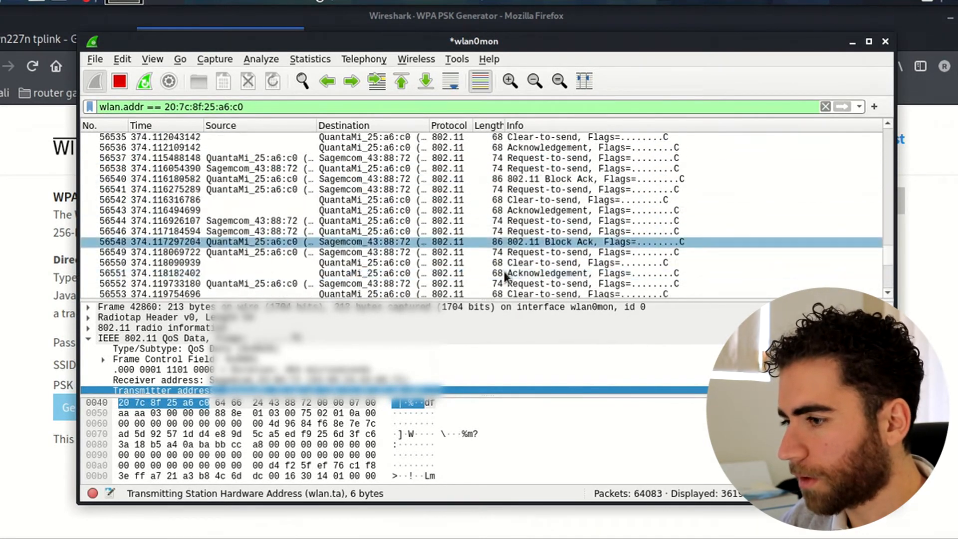
scroll(501, 276, down, 12)
- On the remote laptop's Firefox, load the QAnon episode news article
key(alt+Tab)
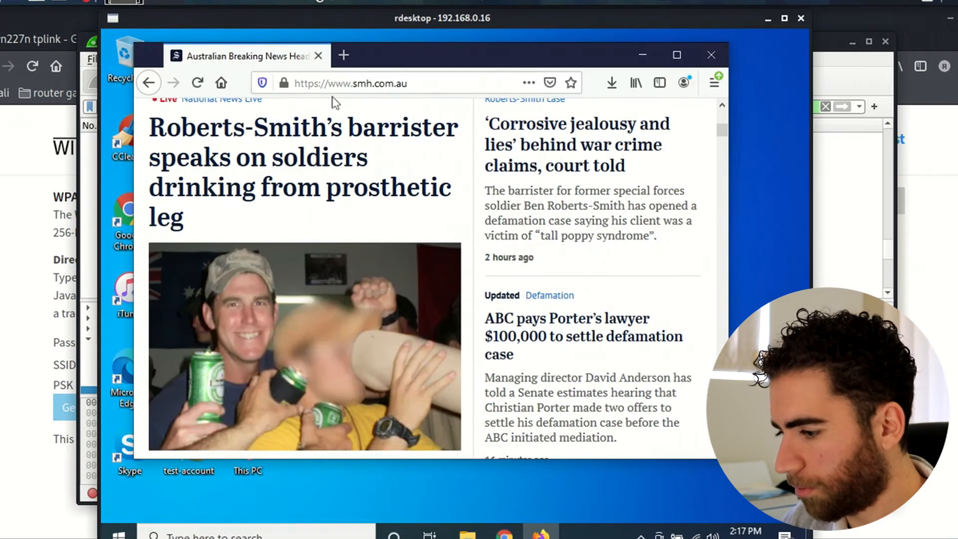
click(537, 332)
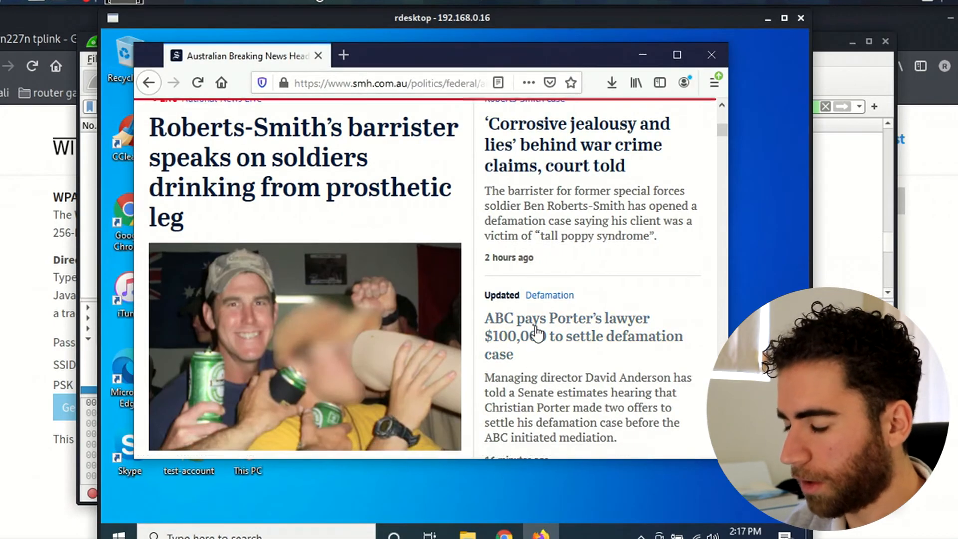
click(538, 332)
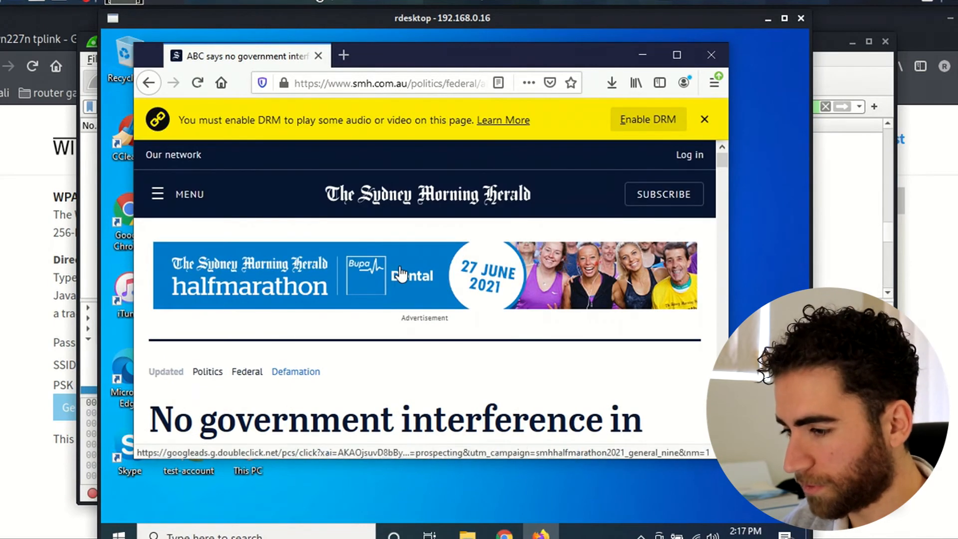
scroll(400, 275, down, 2)
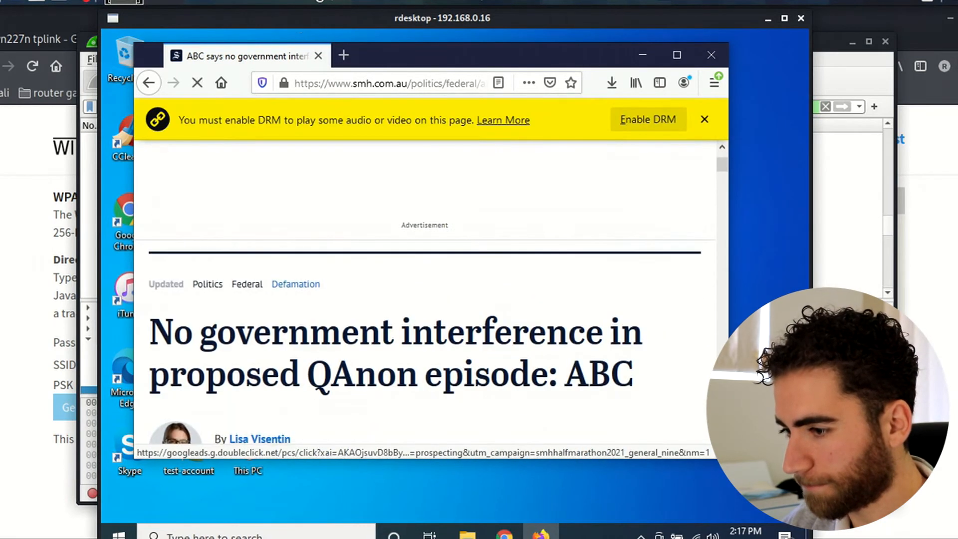
- Load Yahoo in a new remote tab, then return to the Wireshark capture
click(347, 60)
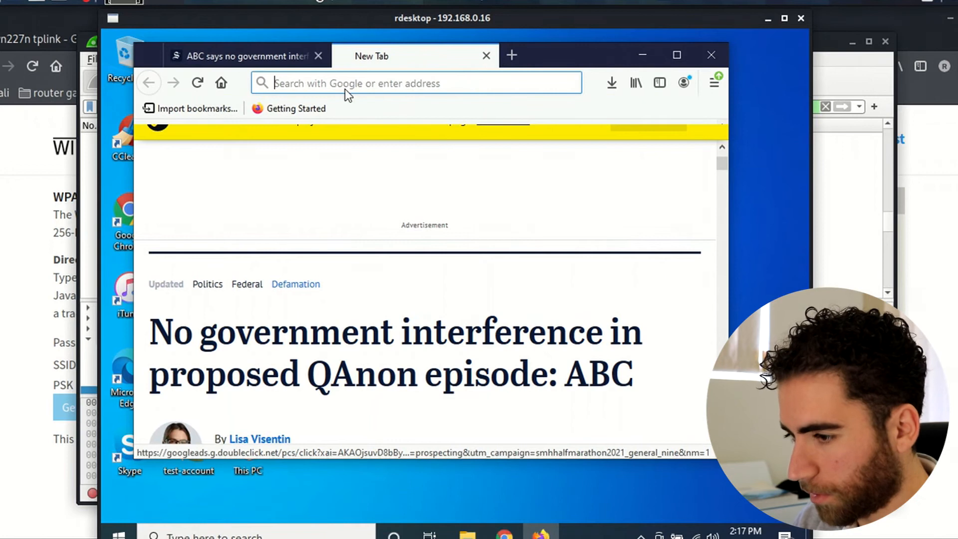
text(yahoo.com/)
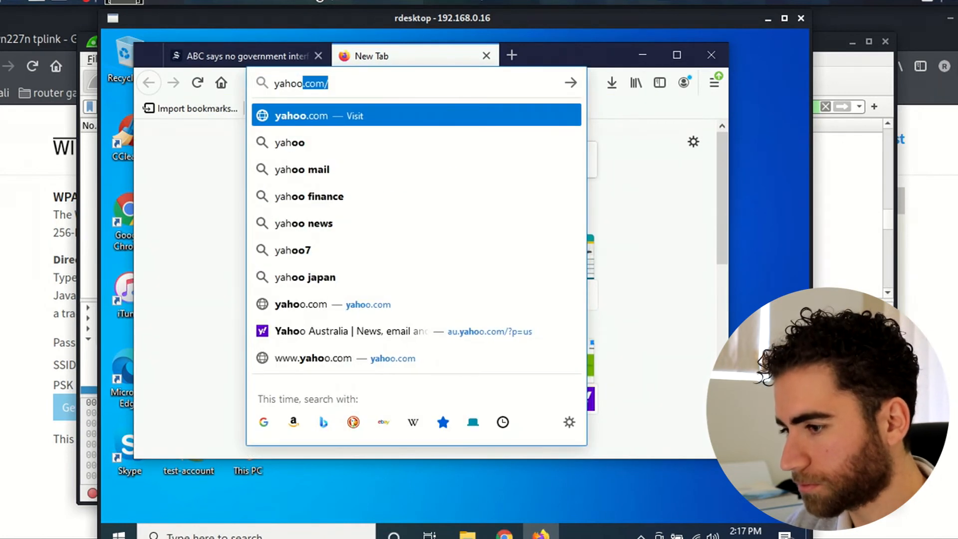
key(Return)
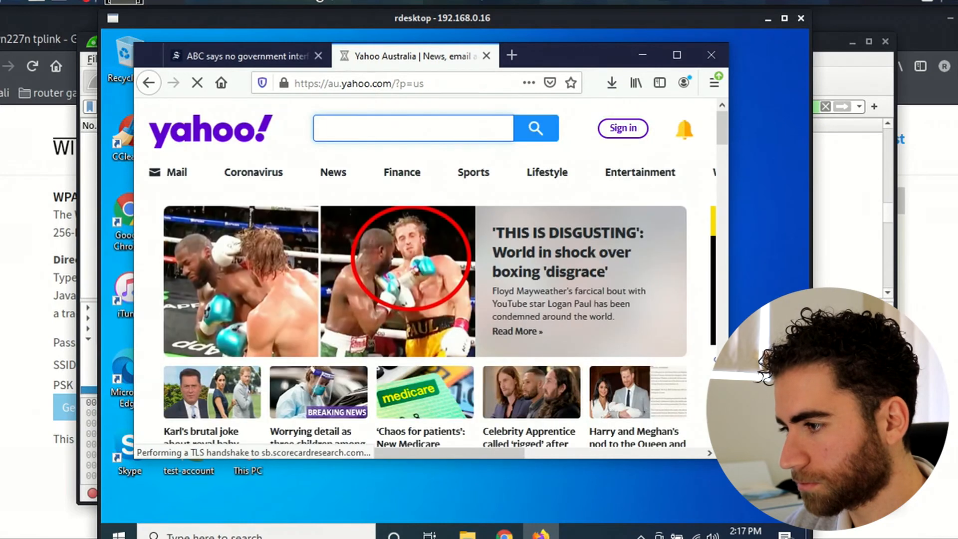
click(696, 5)
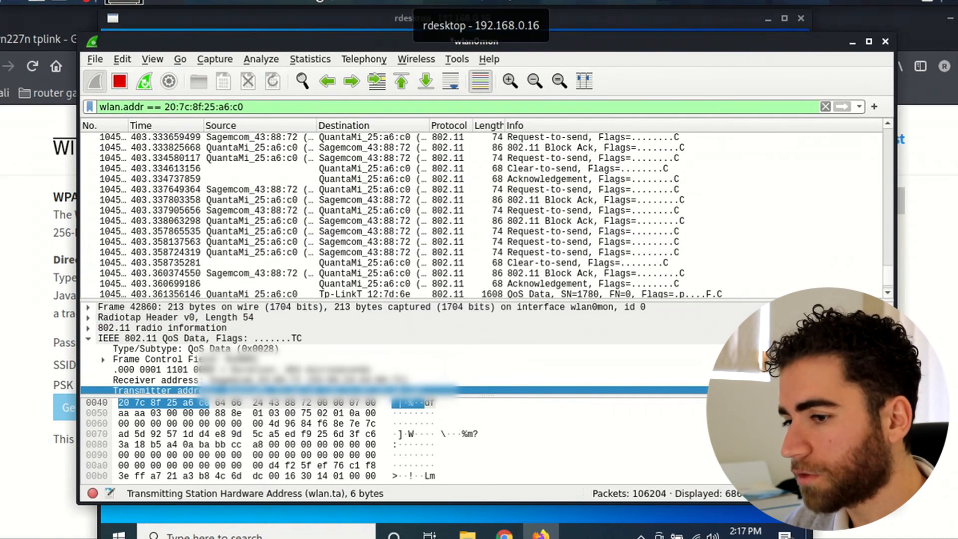
- Replace the MAC filter with ip.addr == 192.168.0.16 and apply it
triple_click(137, 107)
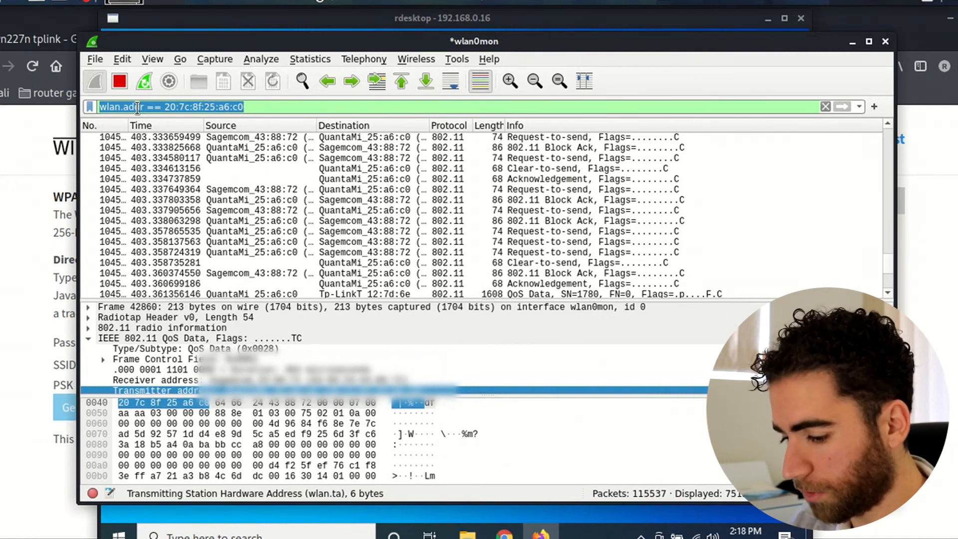
key(BackSpace)
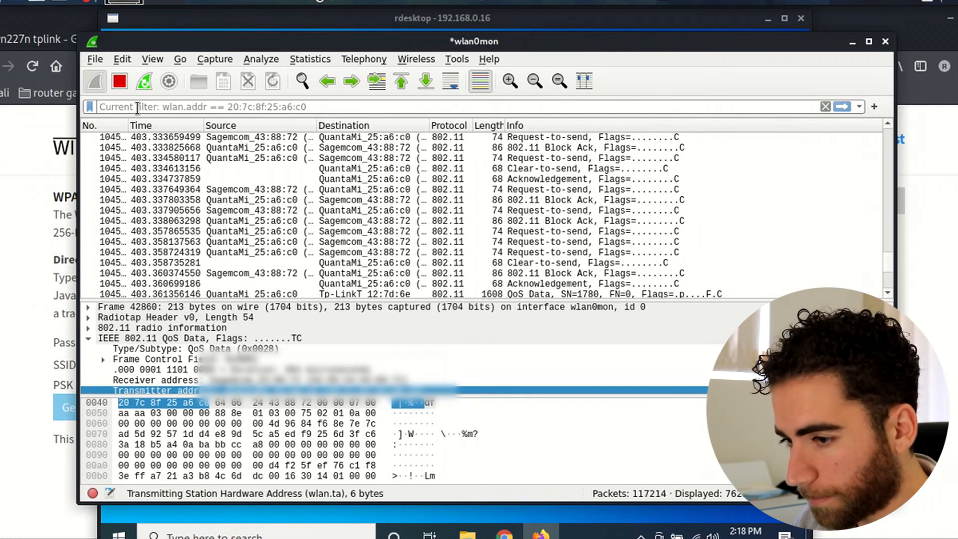
text(ip.)
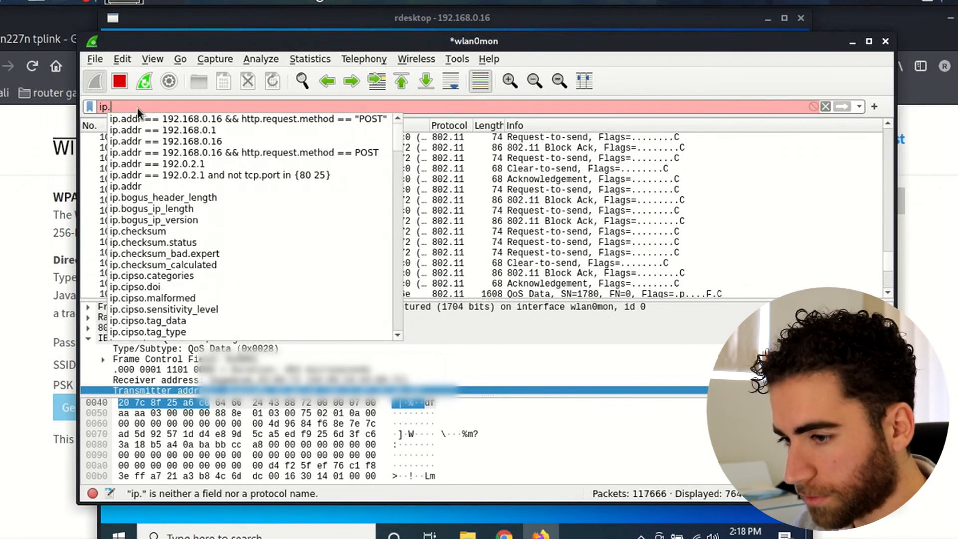
text(addr )
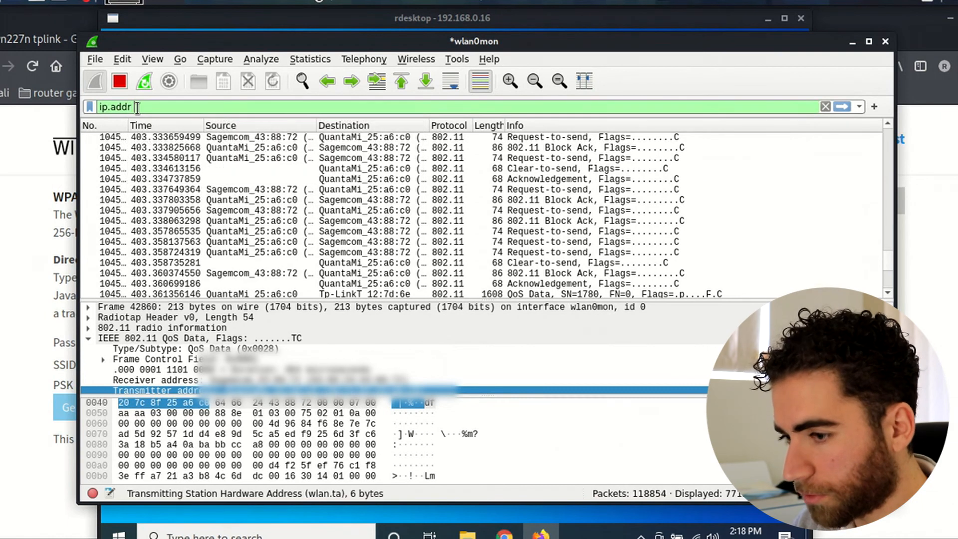
text(=)
key(BackSpace)
text(== )
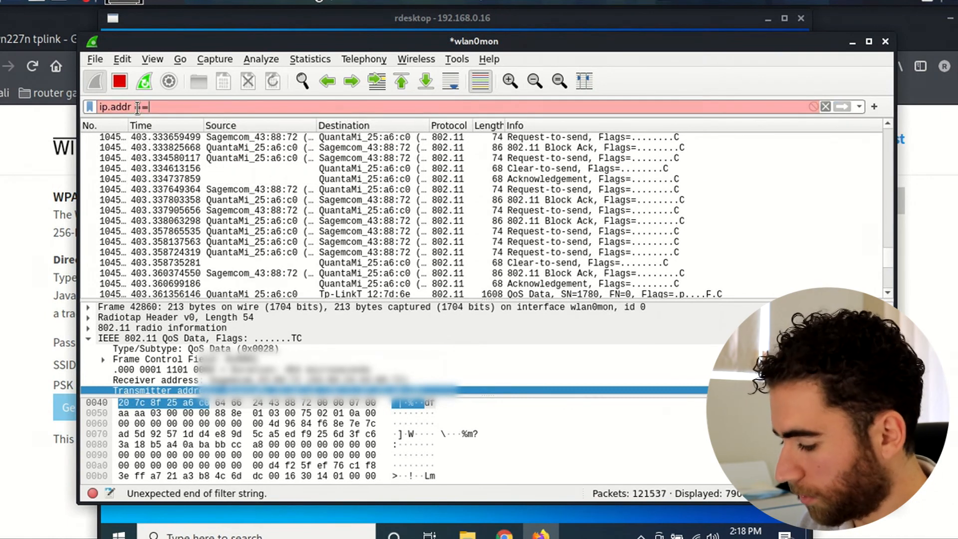
text(192.16)
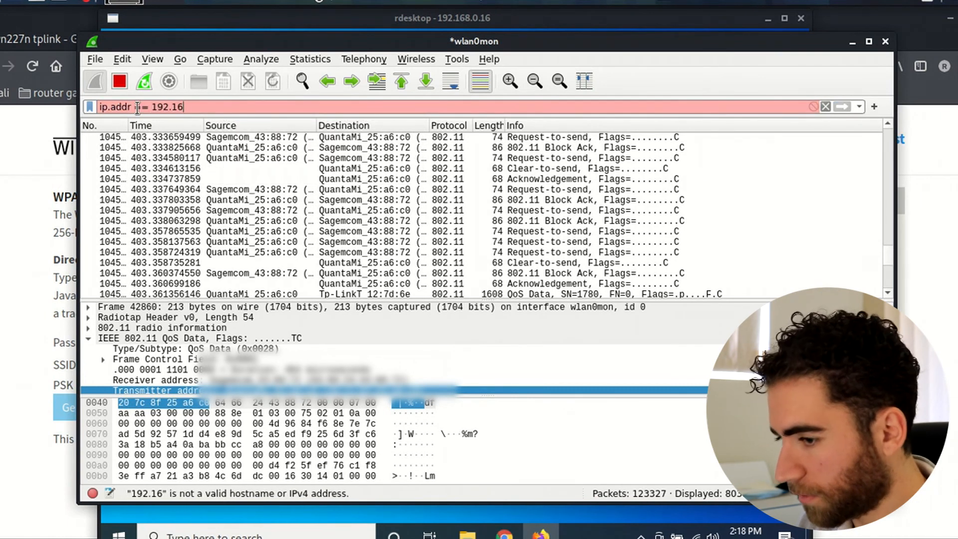
text(8.0.16)
key(Return)
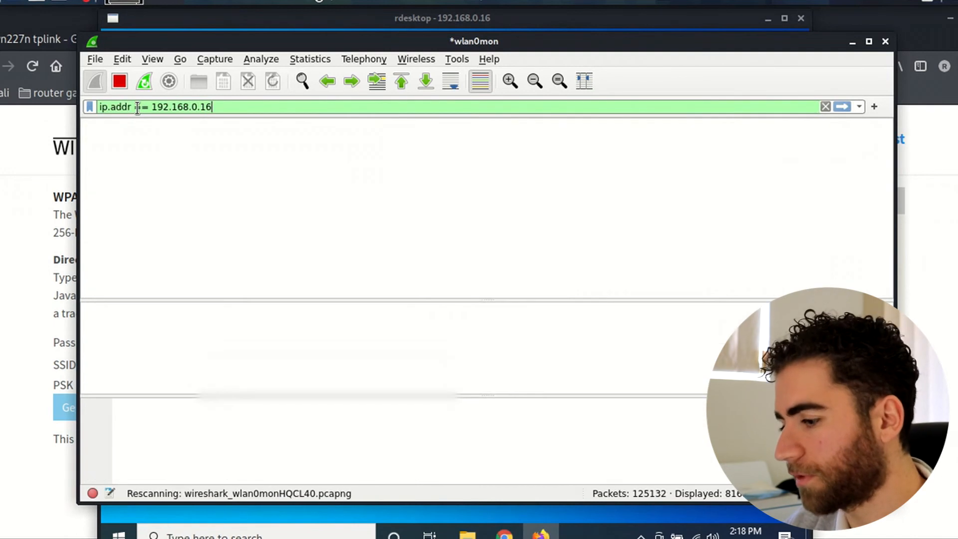